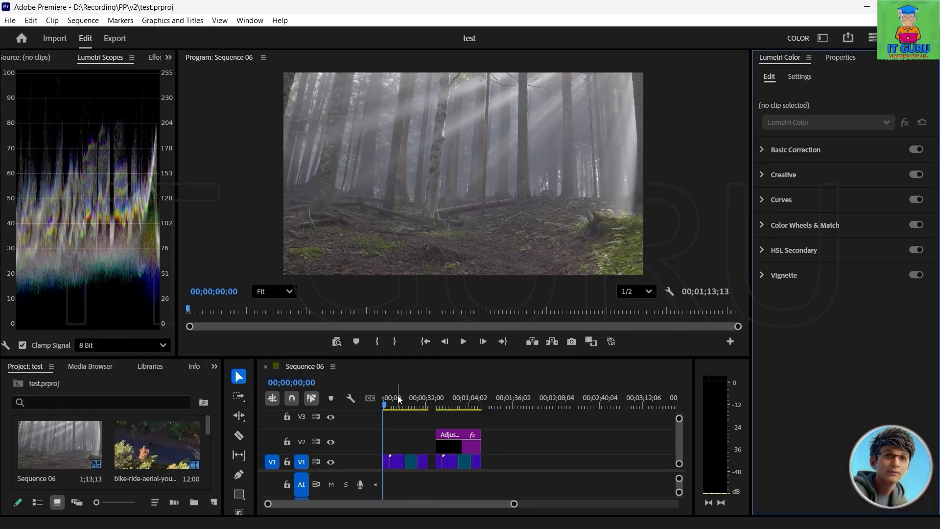
- Play back the ungraded opening section of Sequence 06 and the graded section that starts at about 40 seconds
mouse_move(386, 405)
left_mouse_down()
mouse_move(419, 405)
mouse_move(385, 407)
left_mouse_up()
left_click(463, 342)
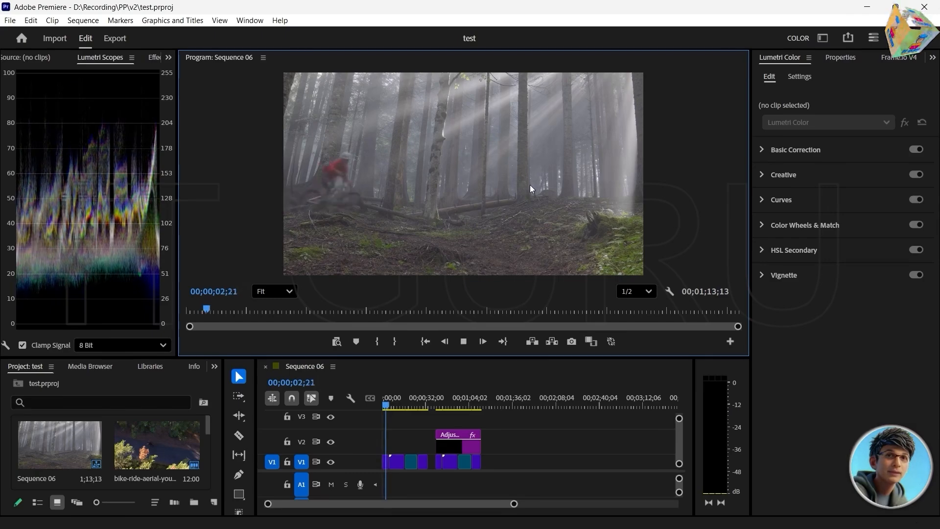
left_click(463, 341)
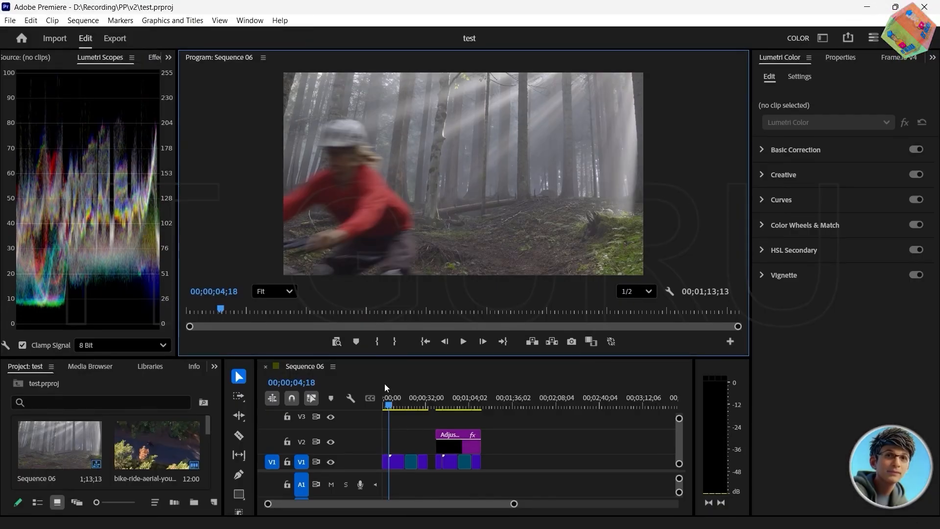
left_click_drag(390, 407, 436, 408)
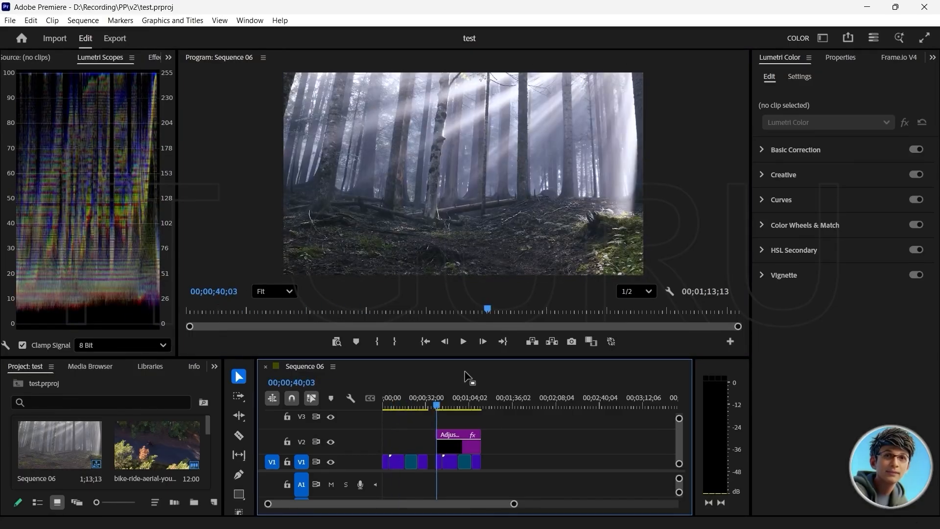
left_click(462, 342)
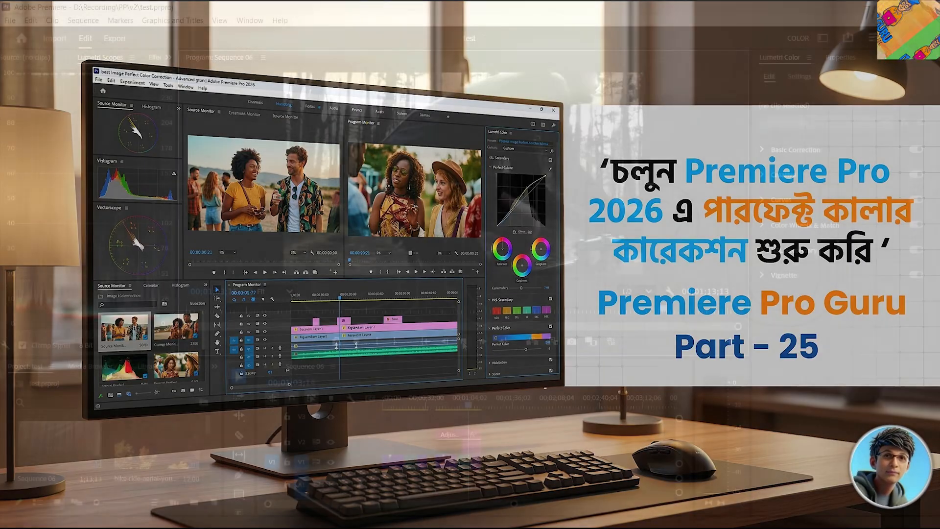
left_click(463, 341)
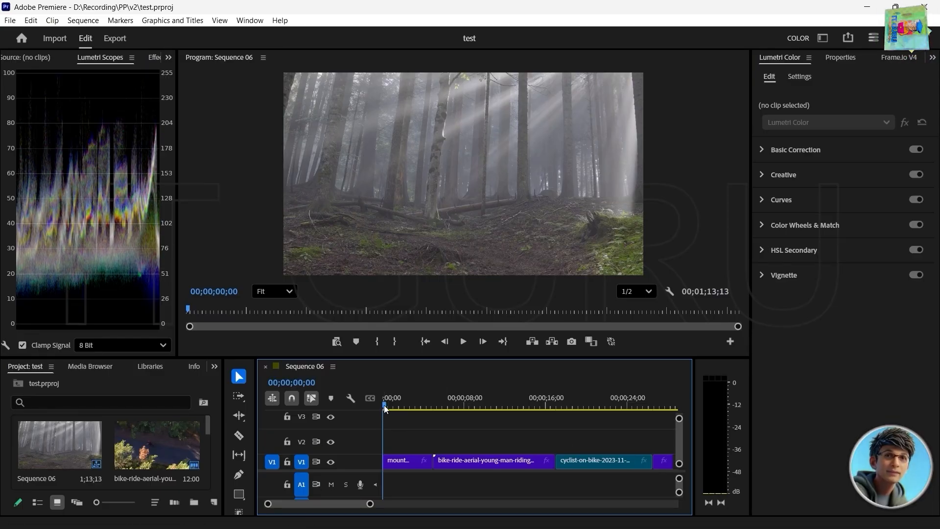
- Compare the graded section with and without its adjustment layer by hiding and showing track V2, and return the playhead to the start
left_click_drag(384, 404, 408, 426)
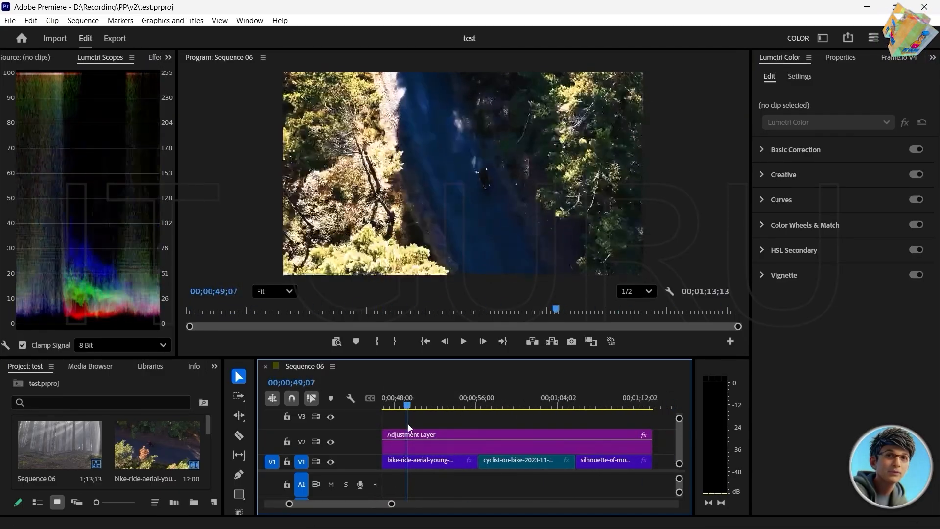
left_click_drag(370, 503, 365, 505)
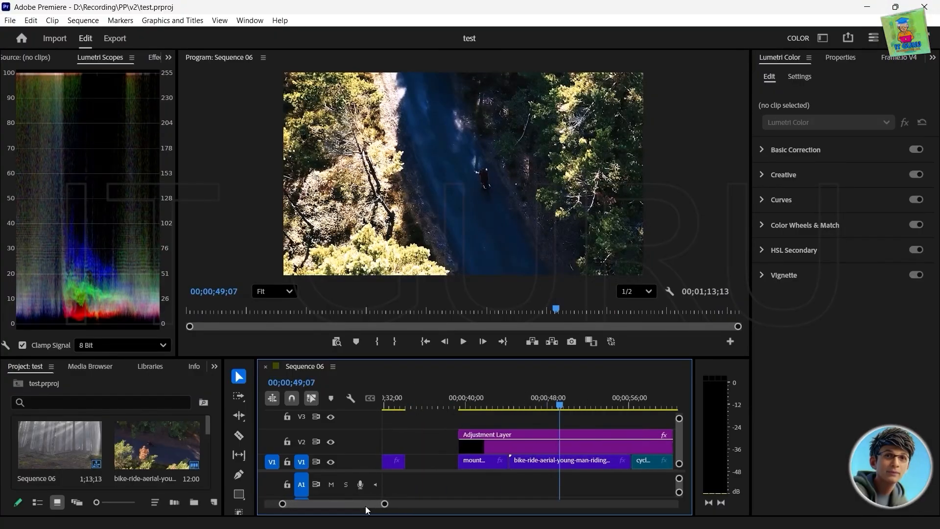
left_click_drag(559, 397, 504, 410)
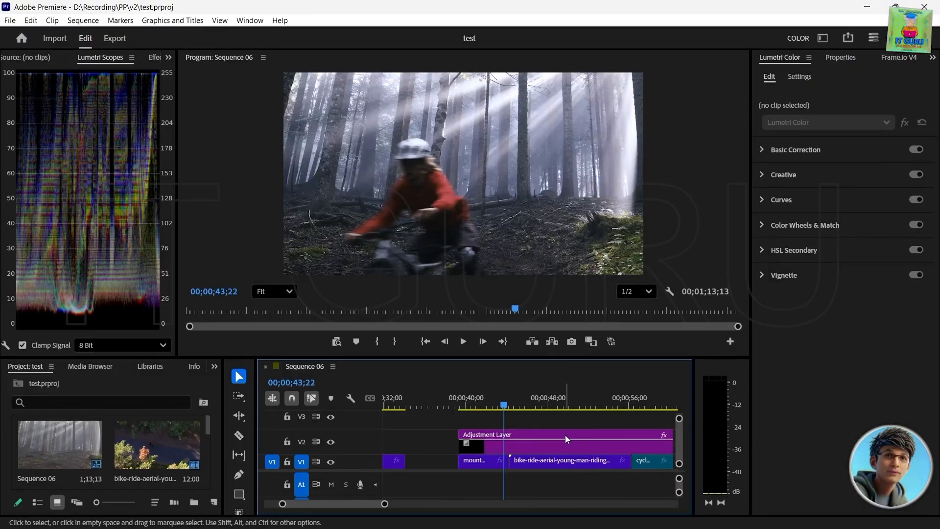
left_click(331, 442)
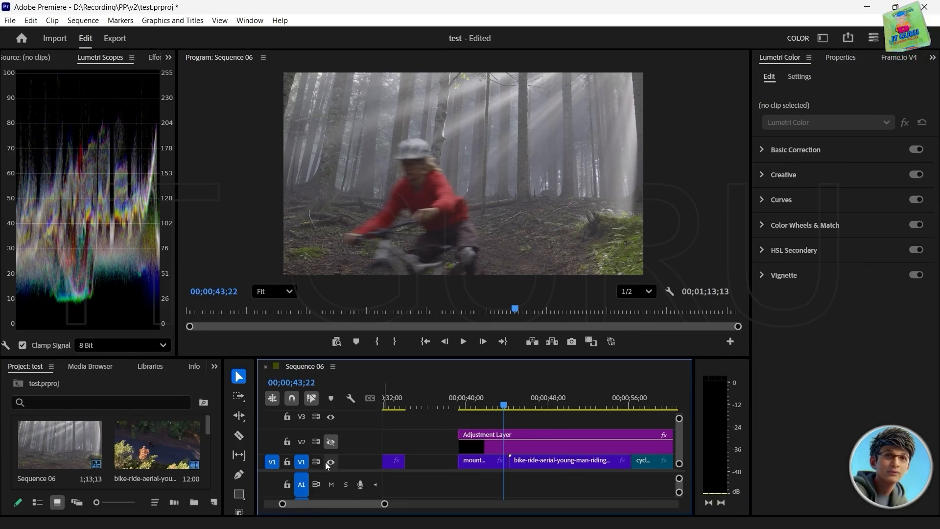
left_click(332, 443)
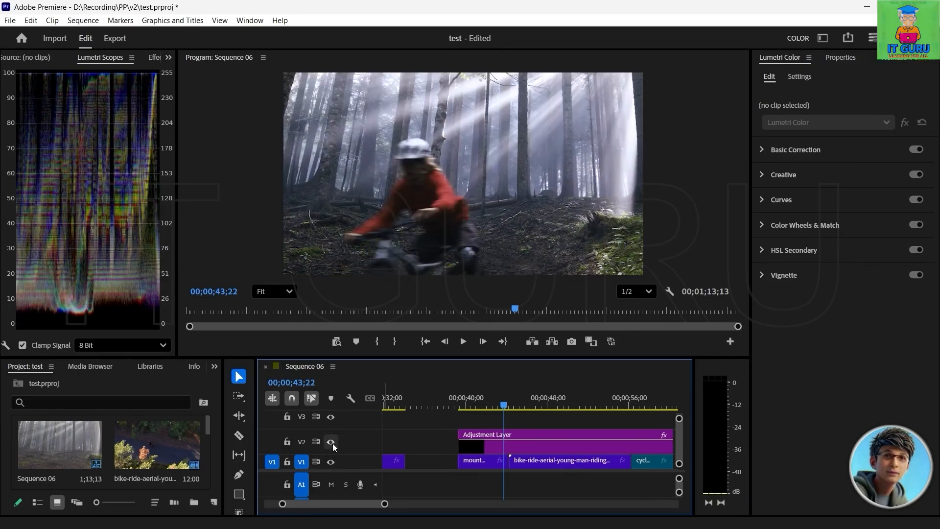
left_click_drag(506, 408, 295, 400)
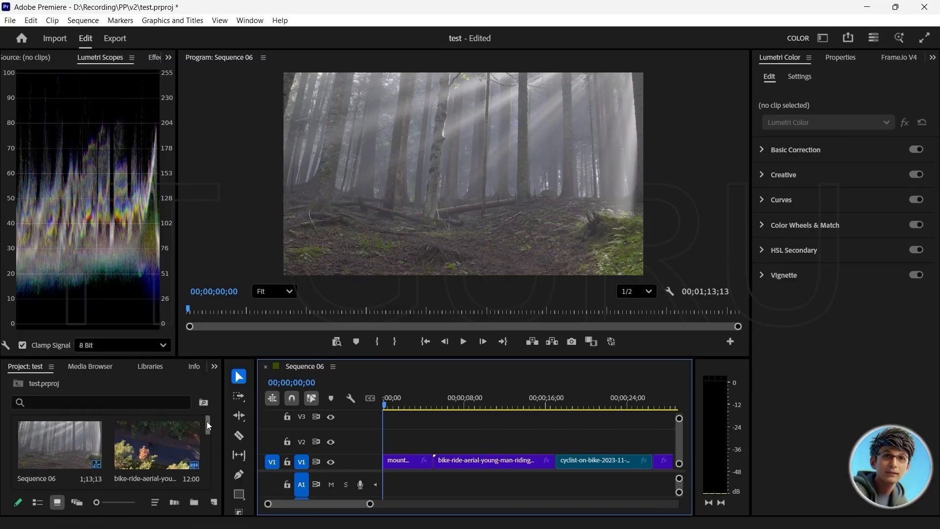
- Enlarge the Project panel to show more of its items
left_click_drag(206, 421, 202, 493)
left_click_drag(156, 358, 155, 264)
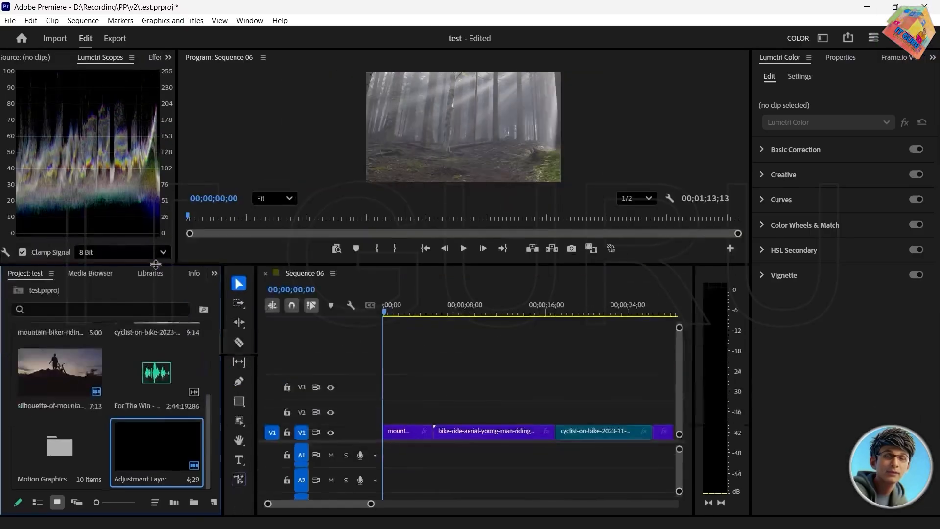
right_click(104, 439)
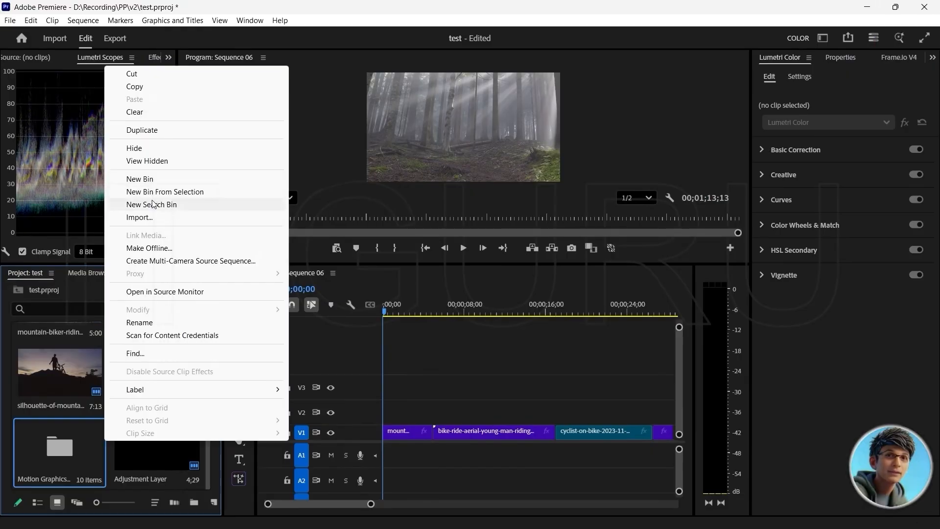
left_click(110, 450)
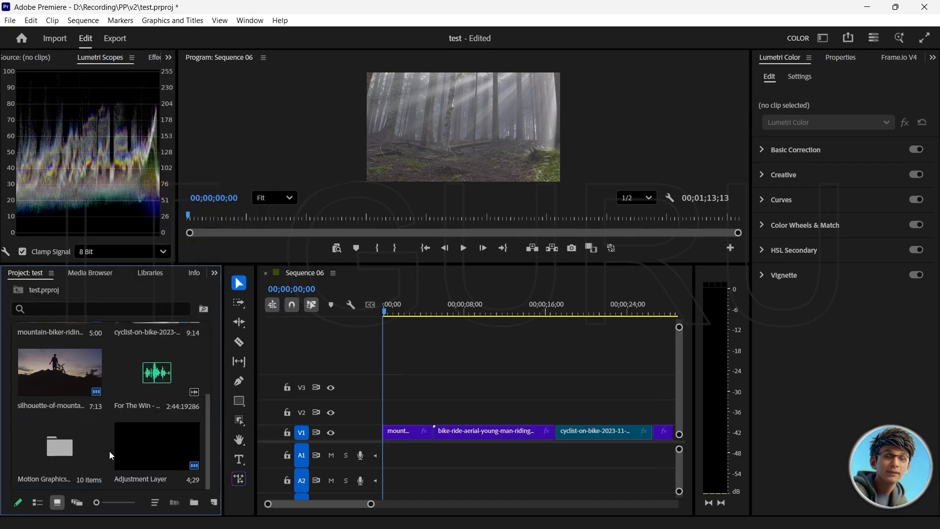
left_click(110, 451)
right_click(109, 450)
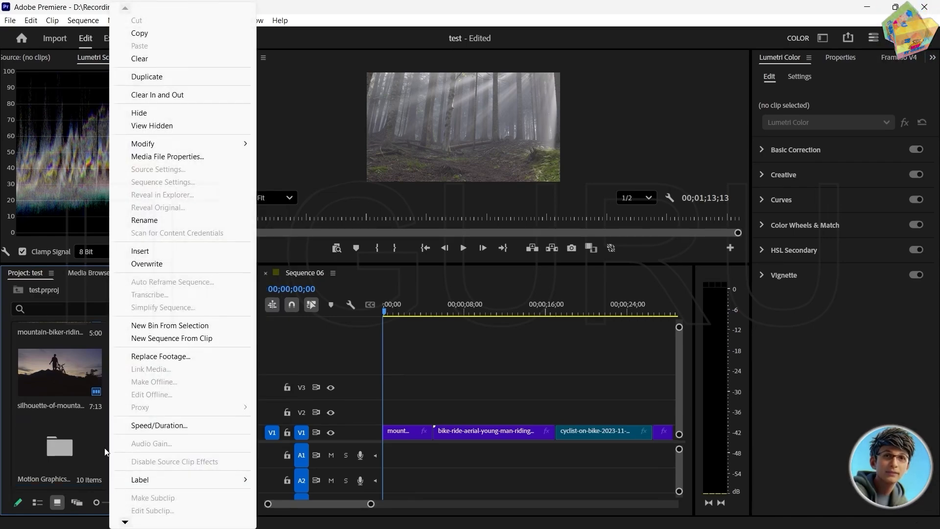
left_click(261, 343)
- Show the project items as a list and create a 1920 x 1080 adjustment layer at 29.97 fps with square pixels
left_click(37, 502)
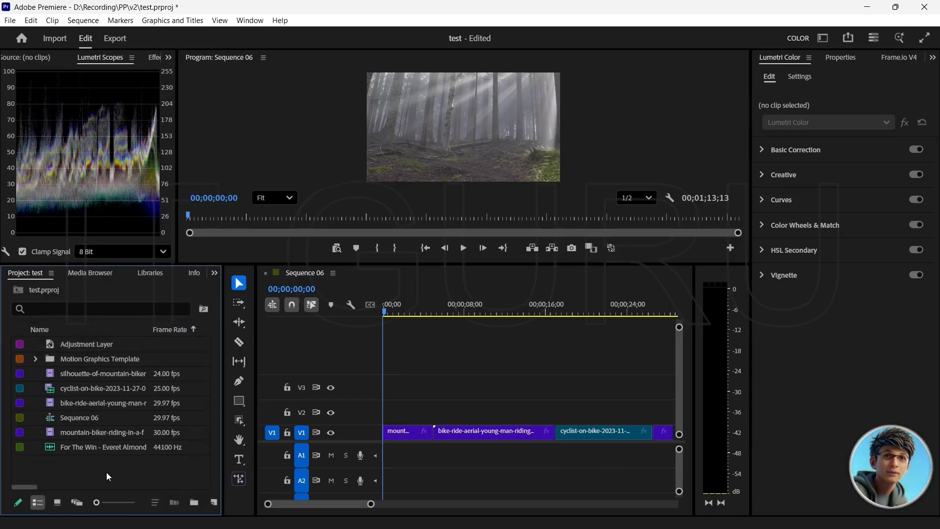
right_click(114, 461)
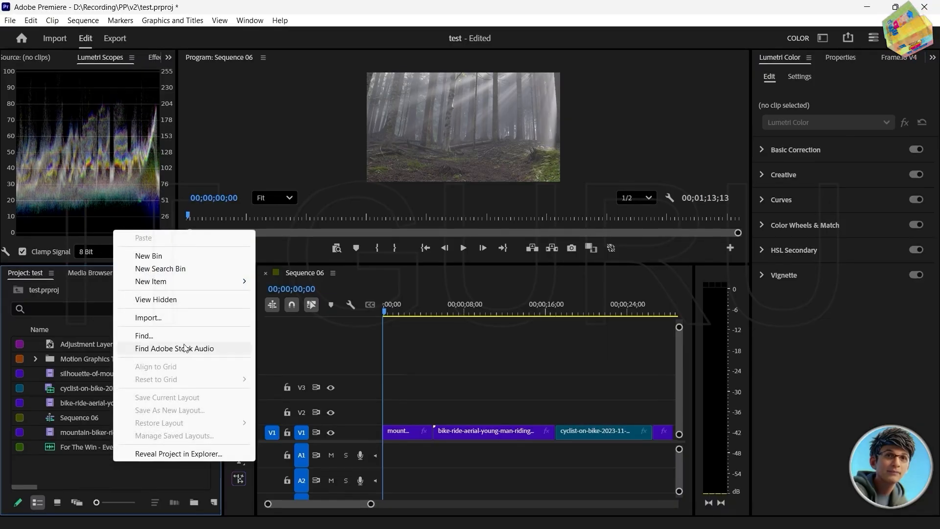
mouse_move(198, 279)
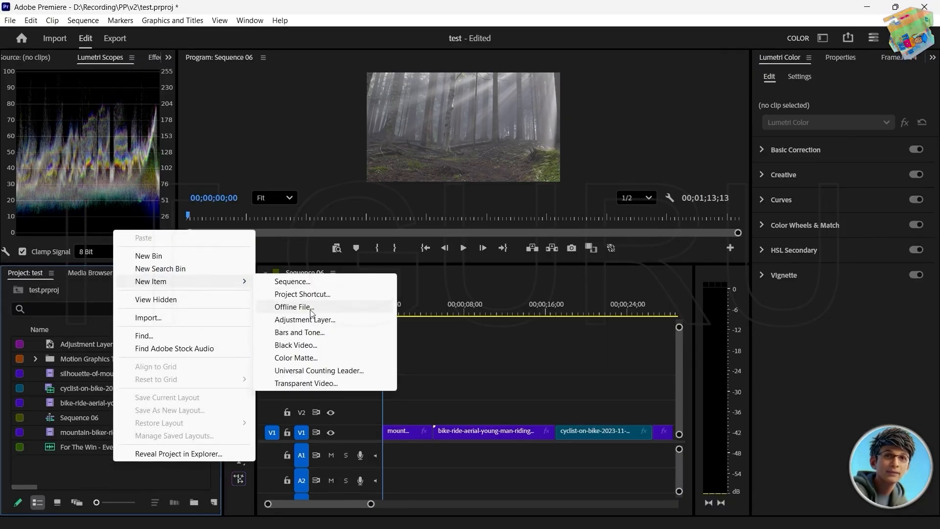
left_click(317, 323)
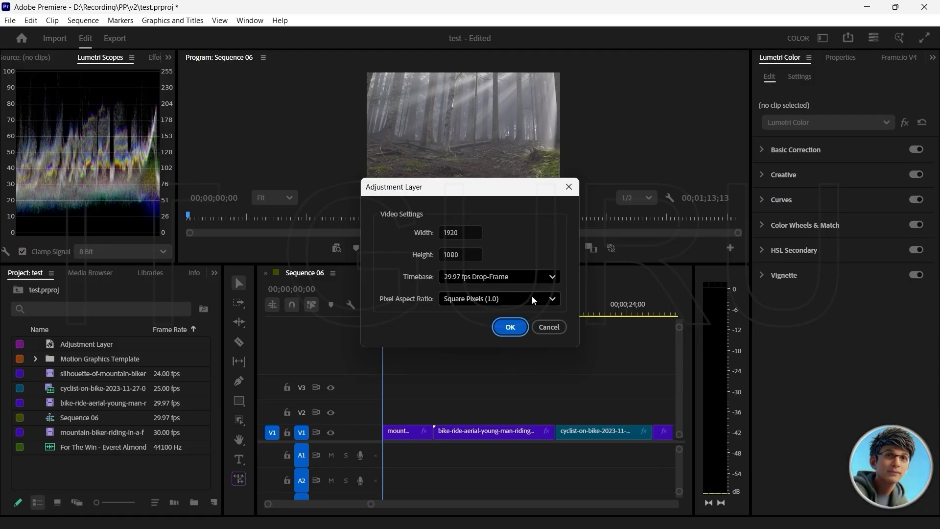
left_click(513, 332)
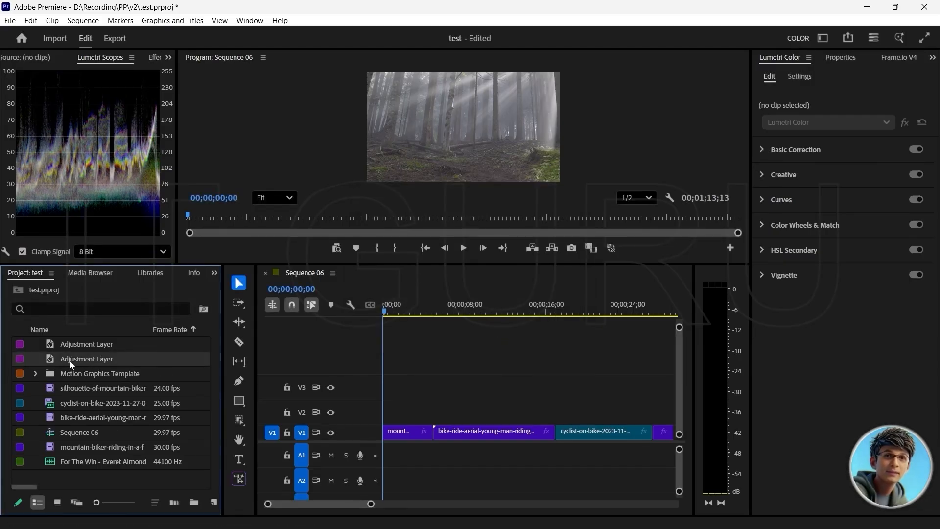
- Place the new adjustment layer on track V2 above the first clip and select it with the playhead at 00;00;02;08
left_click_drag(50, 362, 389, 415)
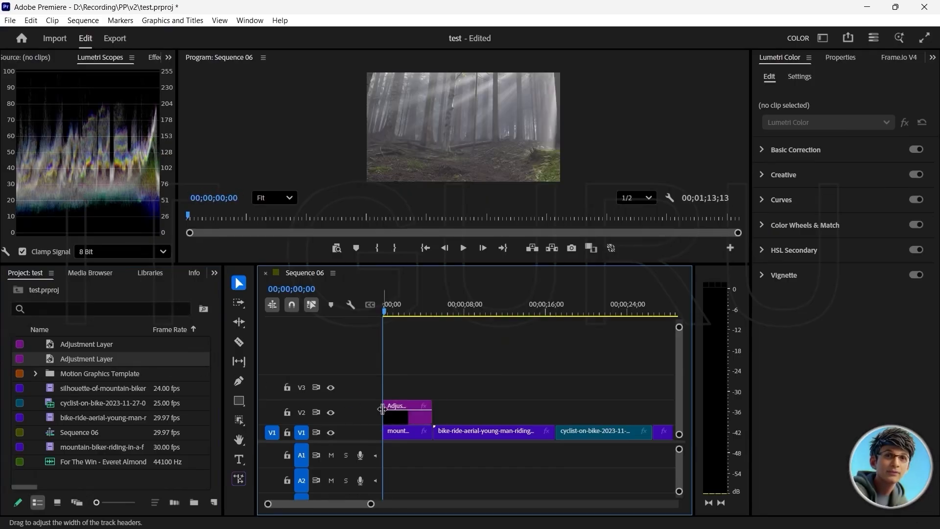
left_click_drag(385, 313, 405, 317)
left_click(410, 411)
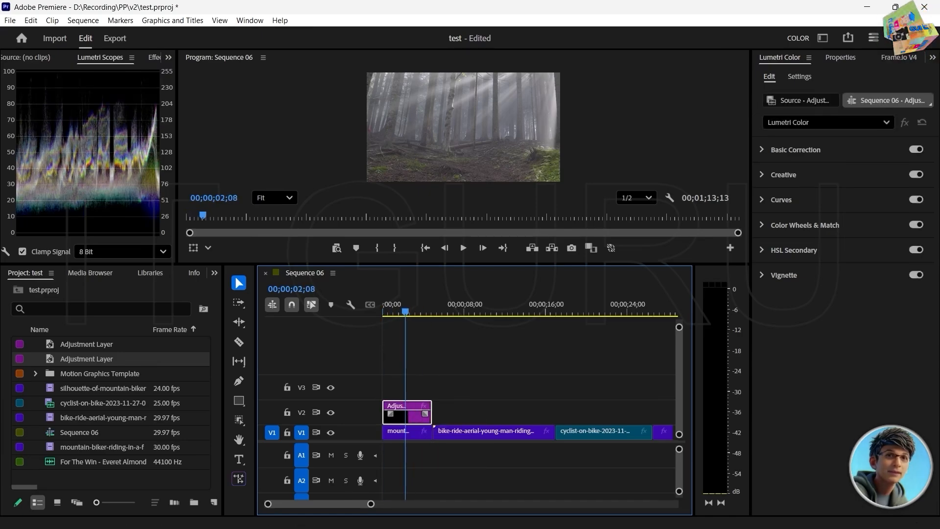
- Choose the Color workspace and enlarge the Program monitor's preview
left_click(822, 38)
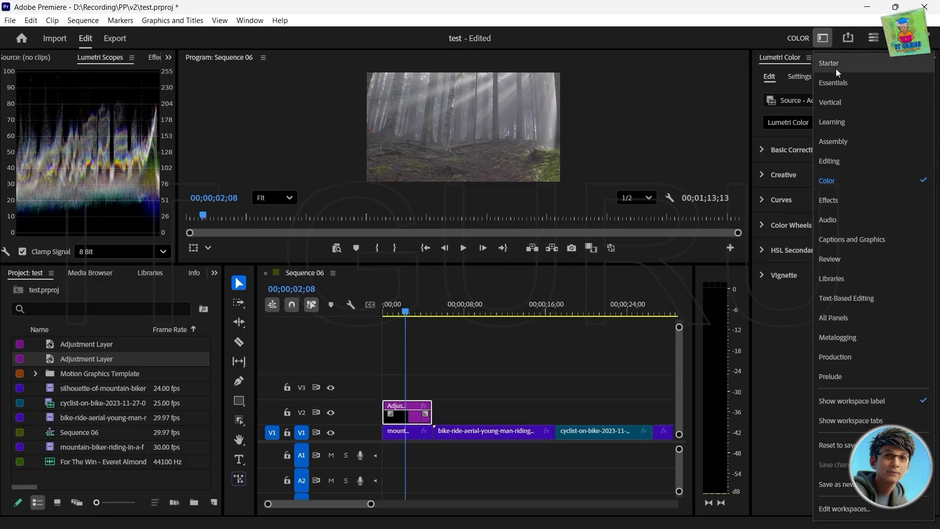
left_click(827, 186)
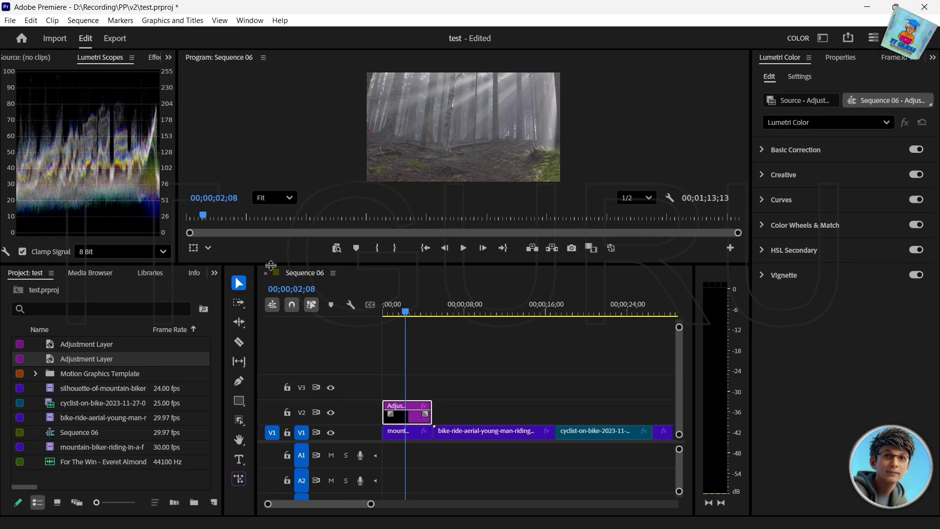
left_click_drag(270, 265, 233, 366)
- Play back the first clip under the new adjustment layer and return the playhead to the start
left_click_drag(409, 413, 388, 413)
left_click(463, 350)
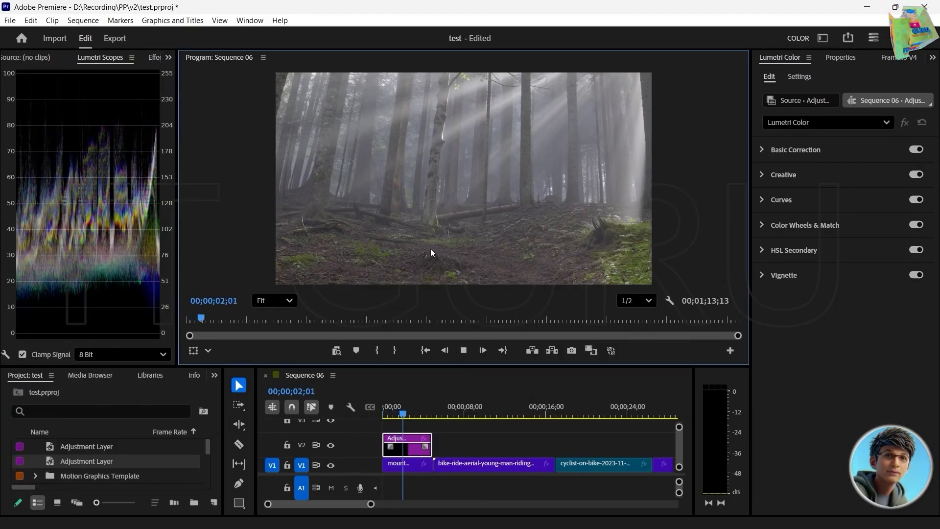
left_click(463, 350)
left_click_drag(426, 413, 384, 414)
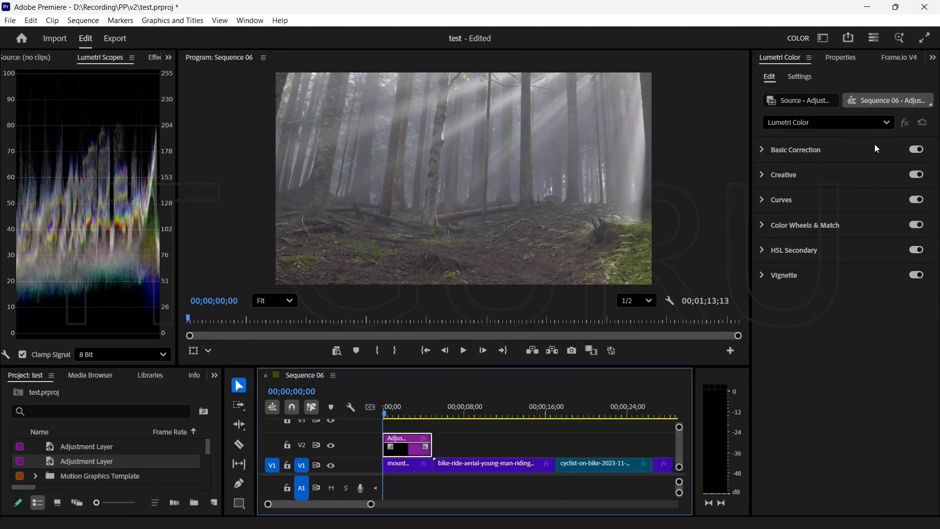
- Expand Basic Correction and apply the ARRI_Universal_HD input LUT to the adjustment layer
left_click(886, 123)
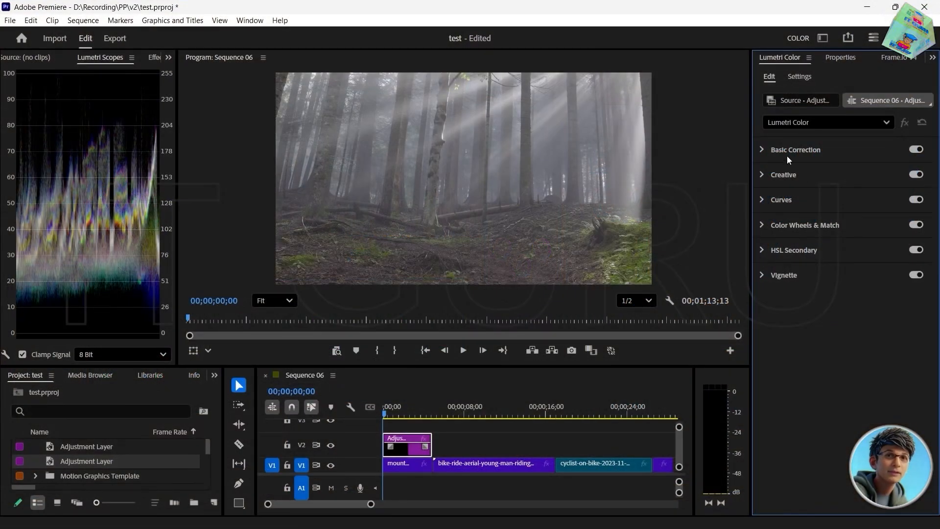
left_click(762, 149)
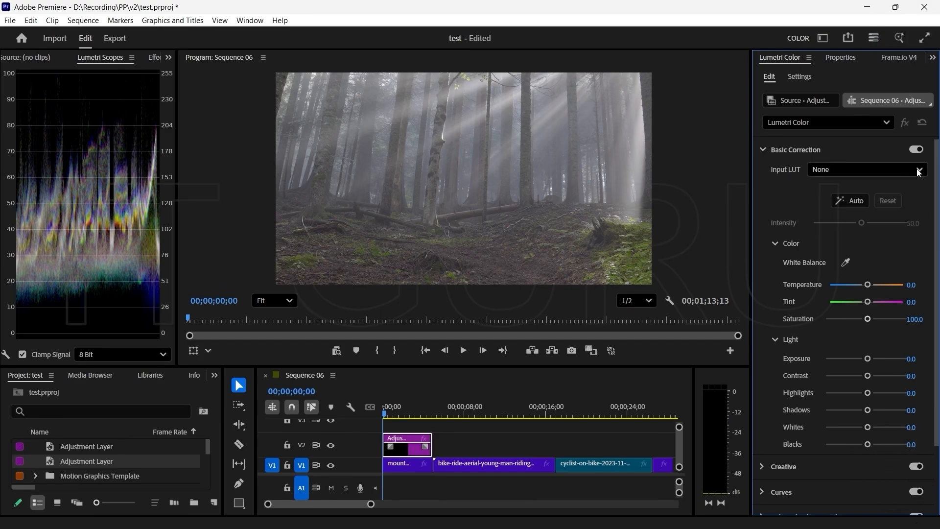
left_click(842, 169)
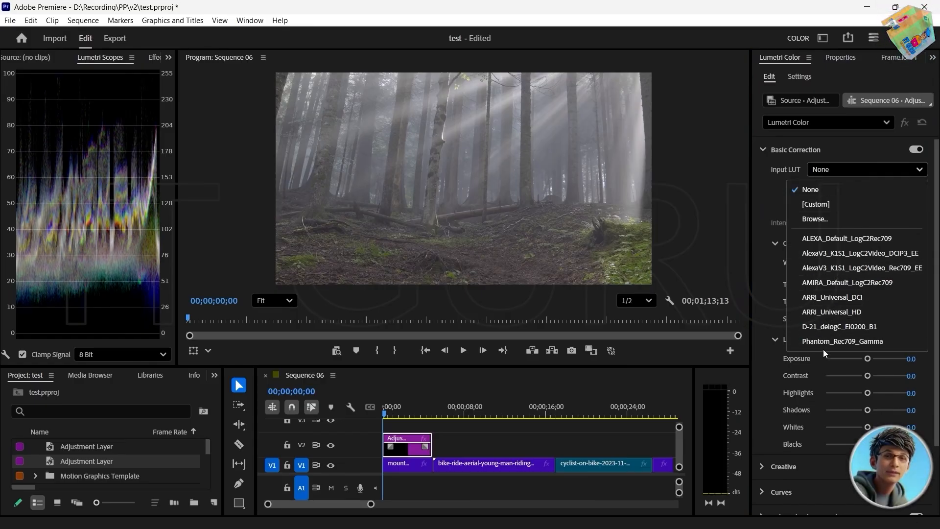
left_click(833, 311)
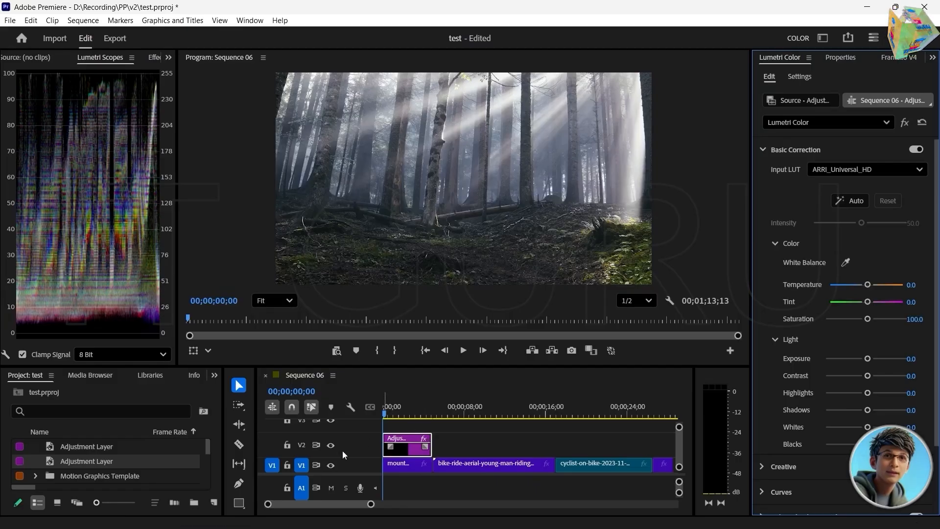
- Compare the LUT's look with track V2 hidden and shown, and set the Input LUT back to None
left_click(331, 445)
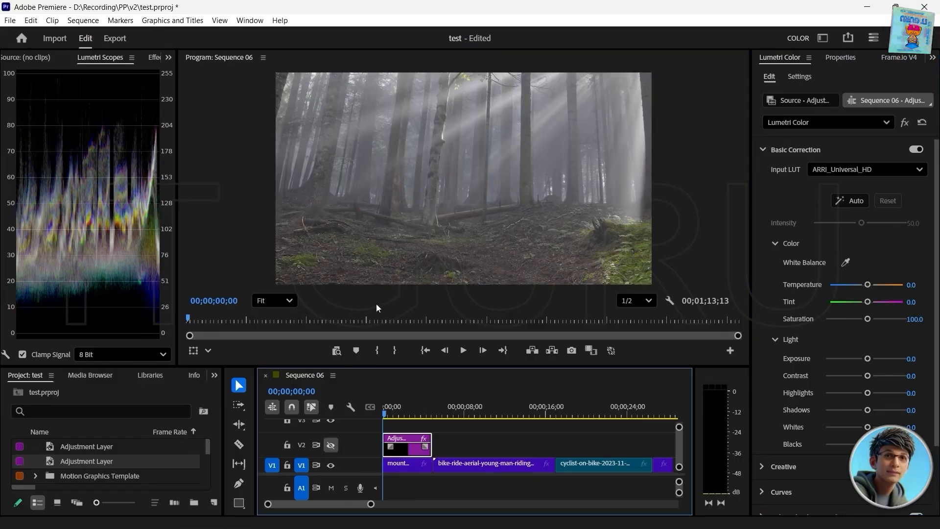
key("ctrl+z")
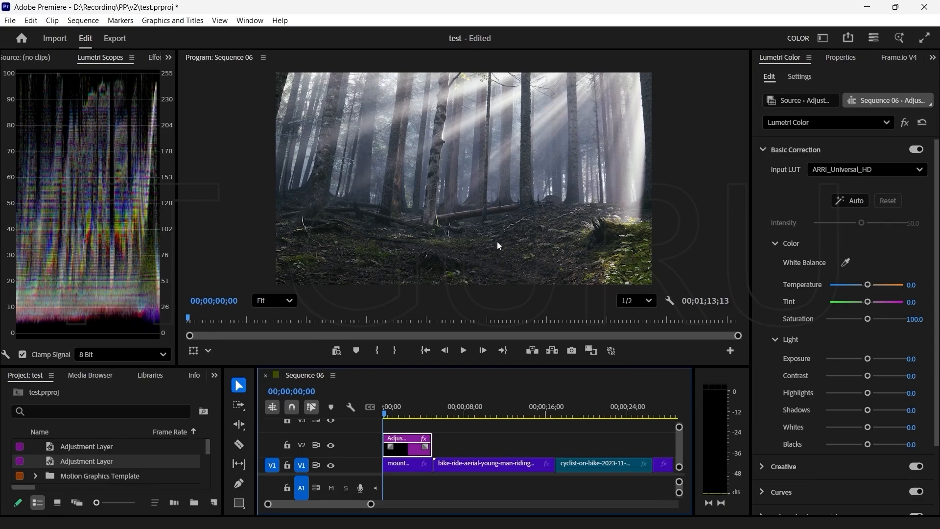
left_click(919, 169)
left_click(858, 186)
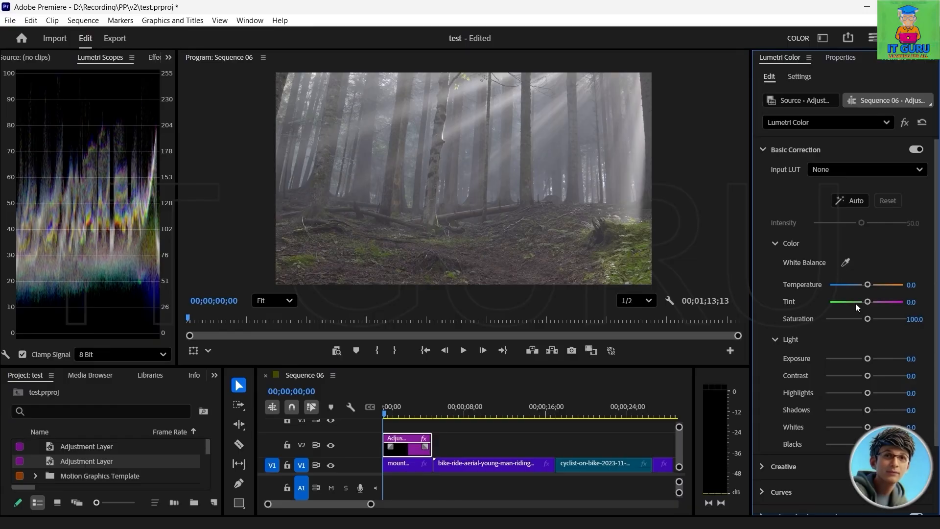
- Try the automatic Basic Correction on the adjustment layer and reset it
left_click(855, 205)
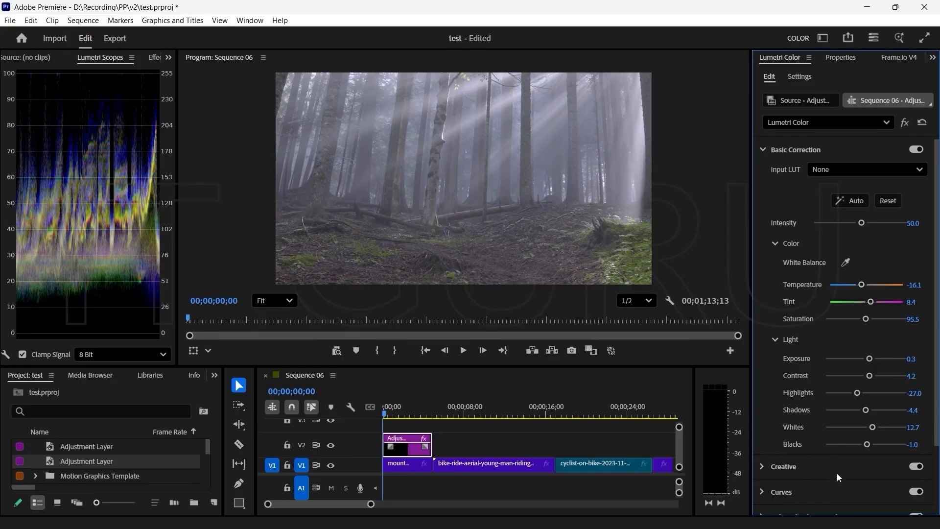
left_click(887, 201)
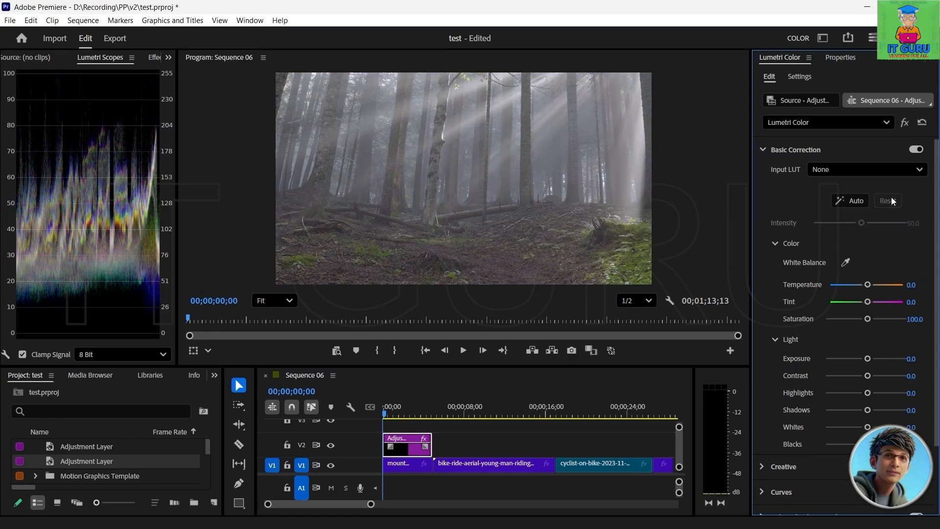
- Try the ALEXA_Default_LogC2Rec709, AlexaV3_K1S1_LogC2Video_DCIP3_EE and ARRI_Universal_DCI input LUTs on the adjustment layer
left_click(918, 169)
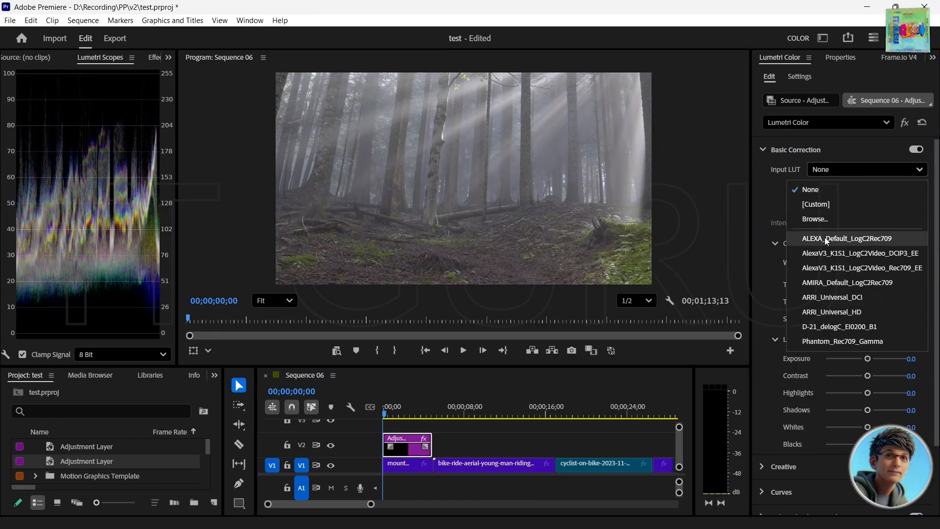
left_click(826, 238)
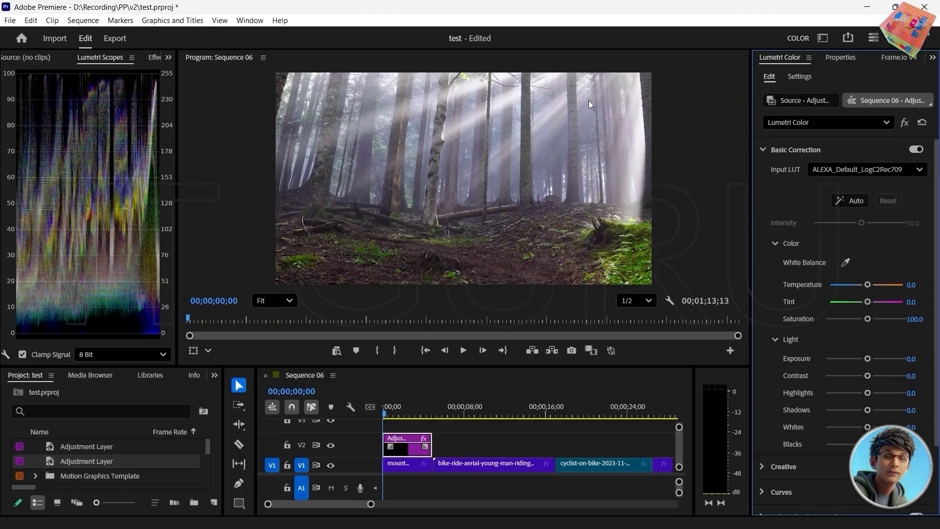
left_click(920, 170)
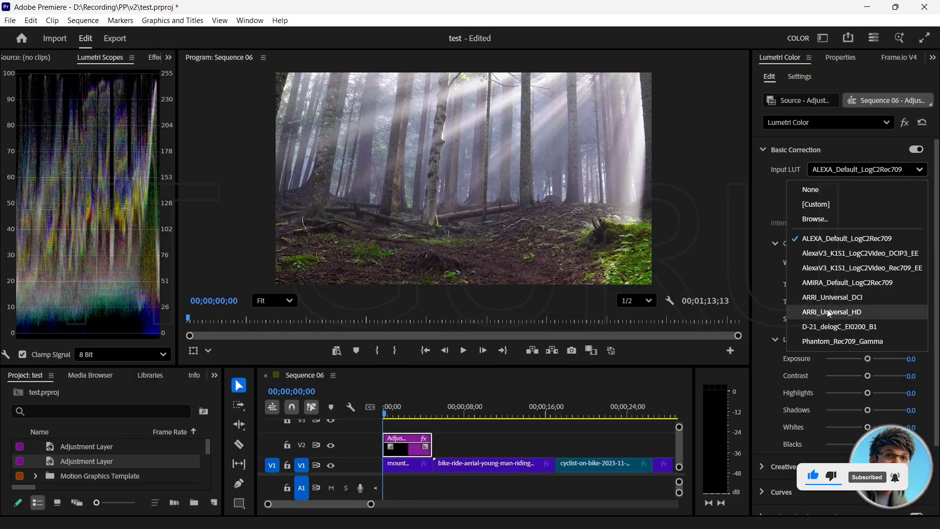
key("Escape")
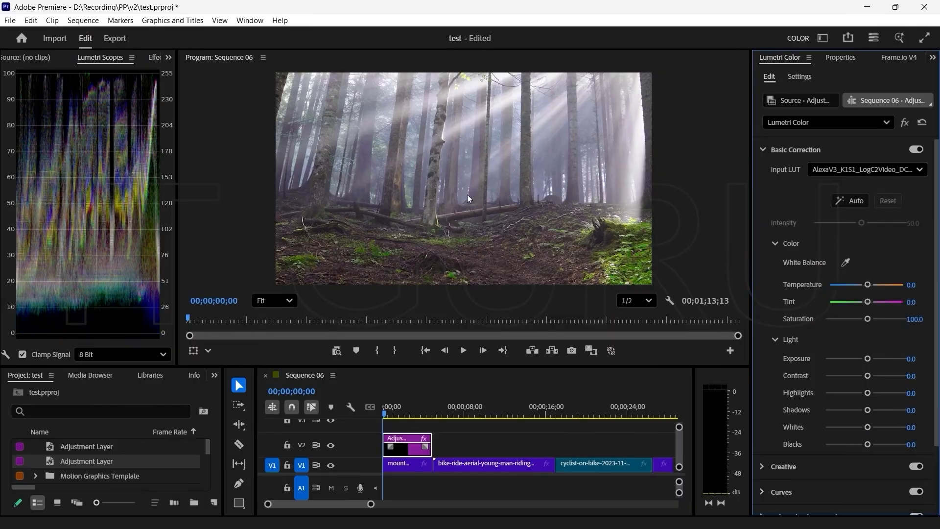
left_click(843, 169)
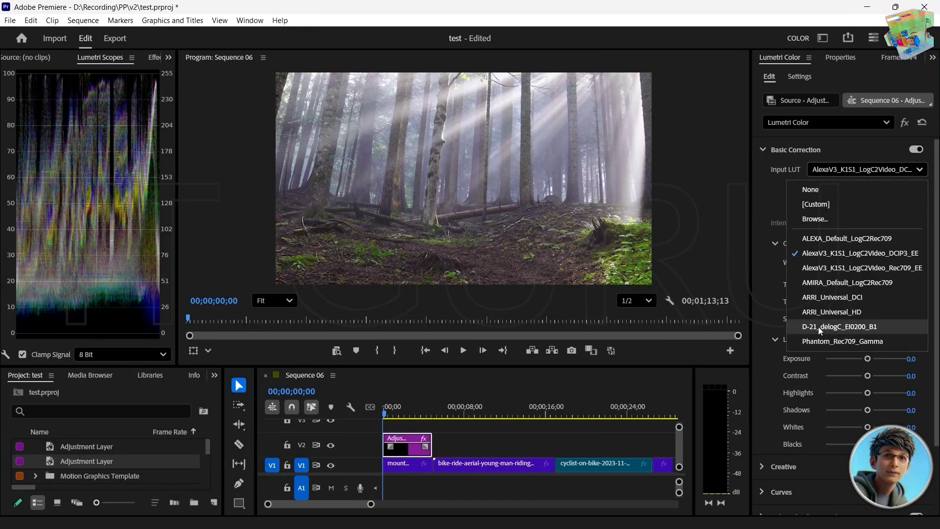
left_click(815, 297)
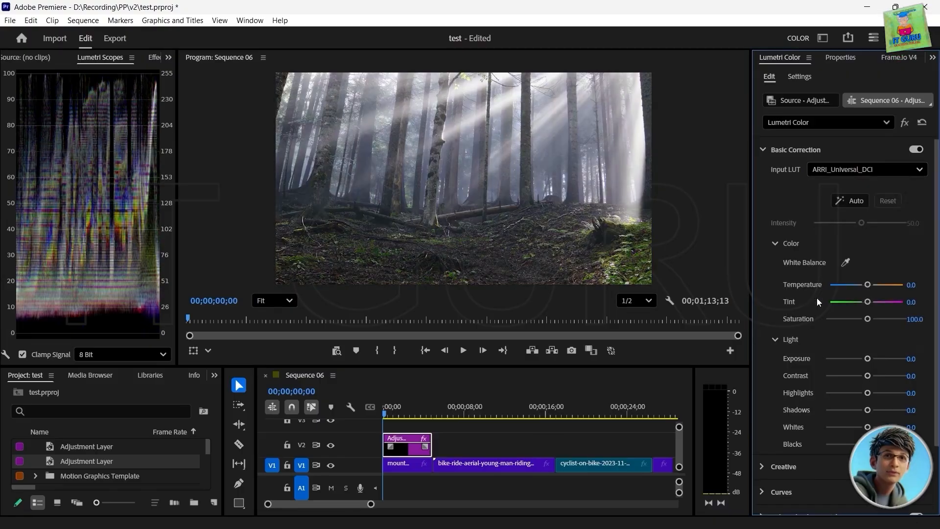
- Try the ALEXA_Default_LogC2Rec709 input LUT with automatic correction, set Input LUT back to None and reset Basic Correction
left_click(832, 170)
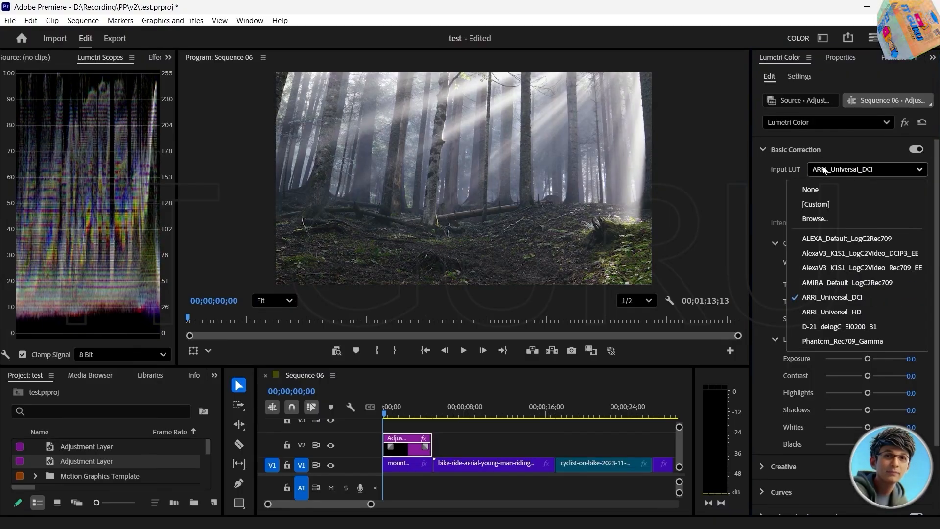
left_click(808, 240)
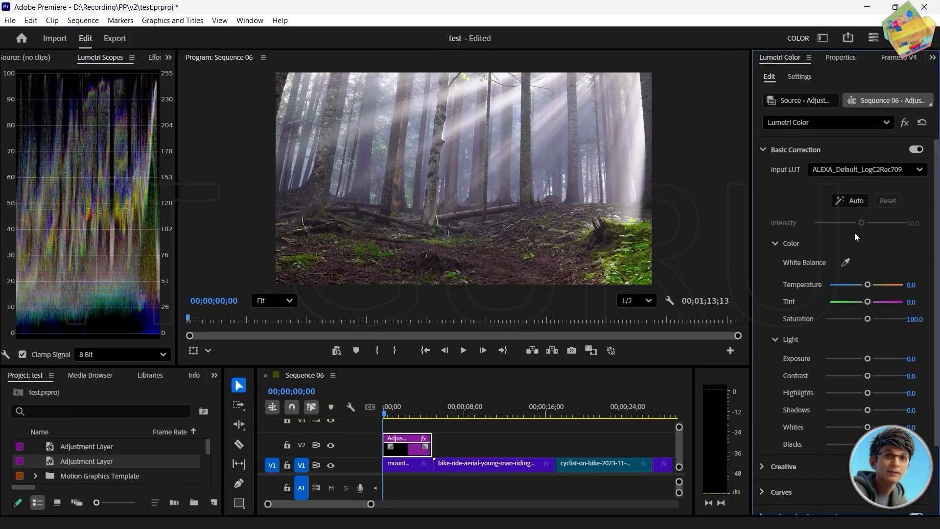
left_click(855, 202)
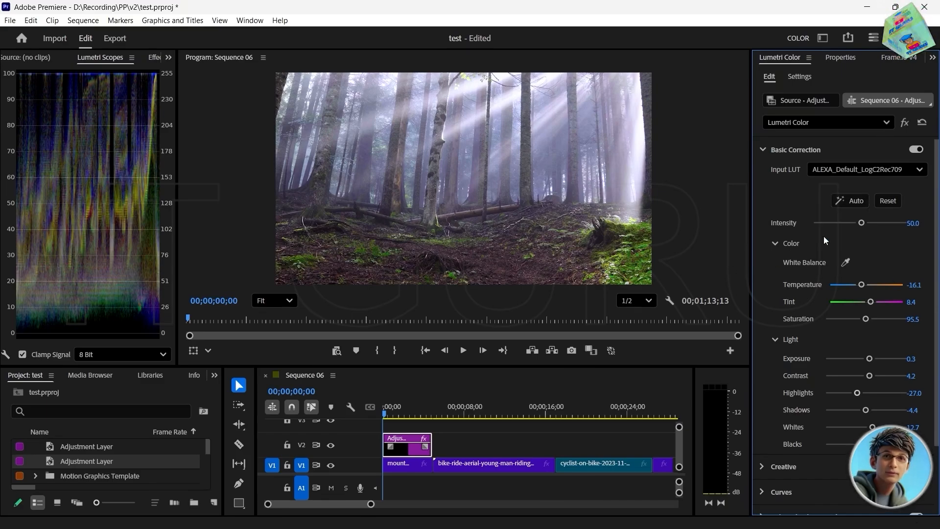
left_click(884, 171)
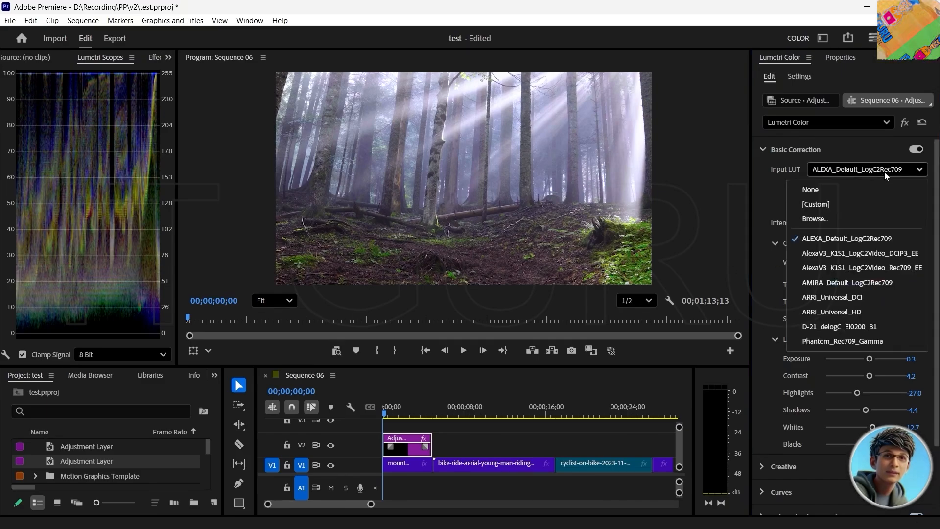
left_click(822, 189)
left_click(890, 201)
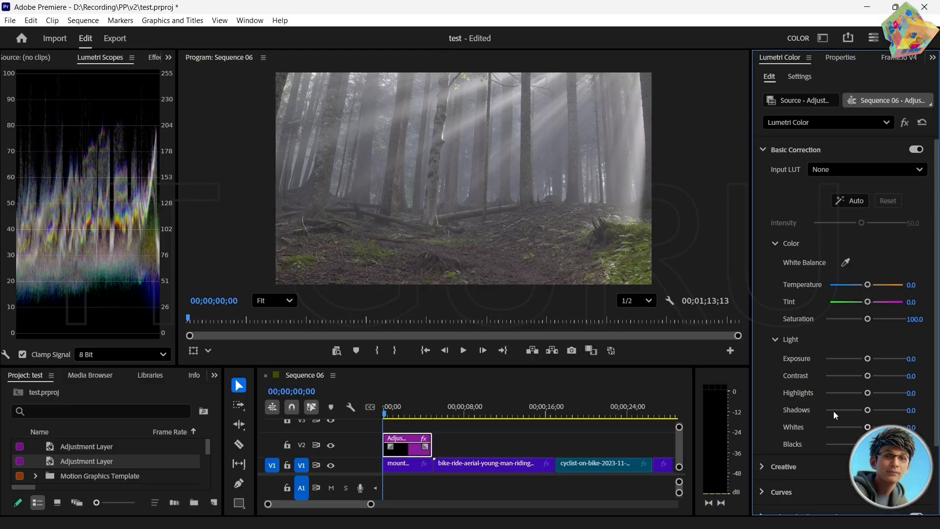
- Sample white balance from the bright light beam, try Temperature 8.3, Tint 11.7 and Saturation 88.3, and reset Basic Correction
left_click(846, 263)
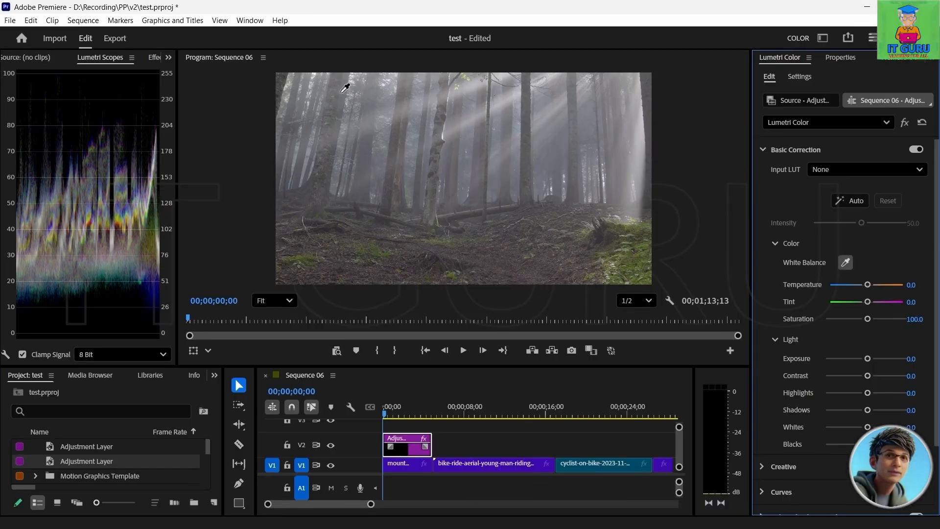
left_click(633, 185)
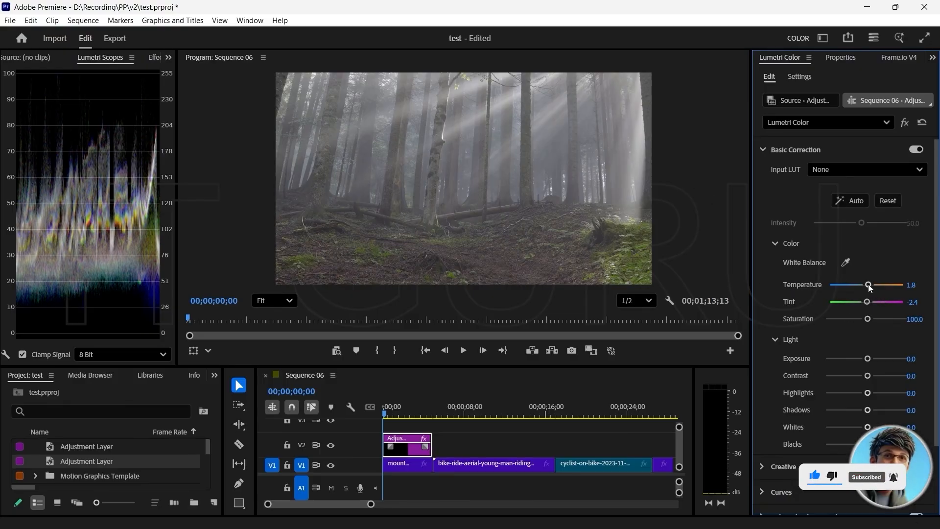
mouse_move(868, 284)
left_mouse_down()
mouse_move(879, 286)
mouse_move(834, 286)
mouse_move(880, 284)
mouse_move(839, 288)
mouse_move(868, 288)
left_mouse_up()
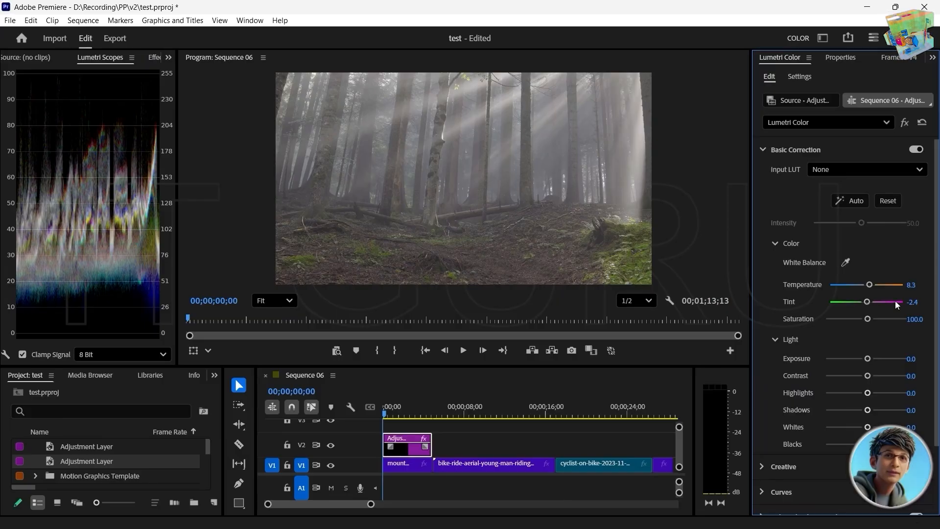
left_click_drag(867, 304, 856, 302)
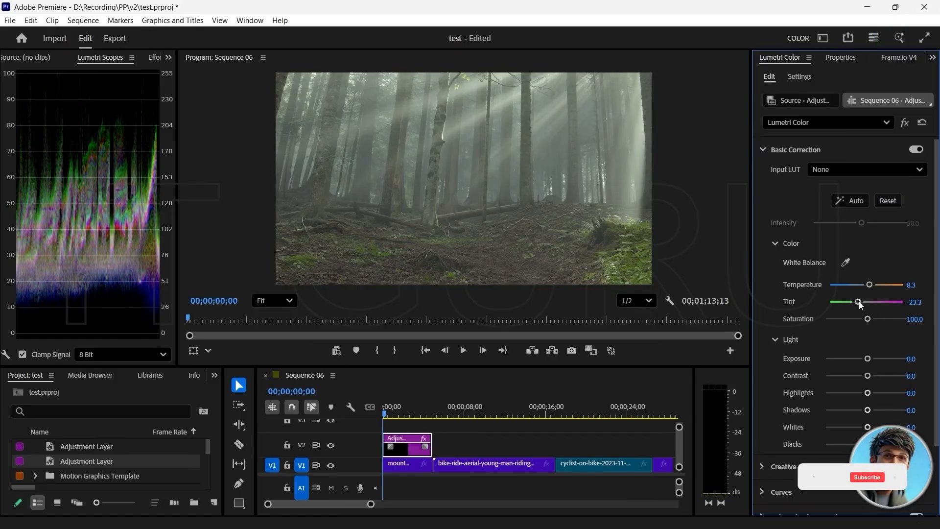
left_click_drag(860, 303, 859, 325)
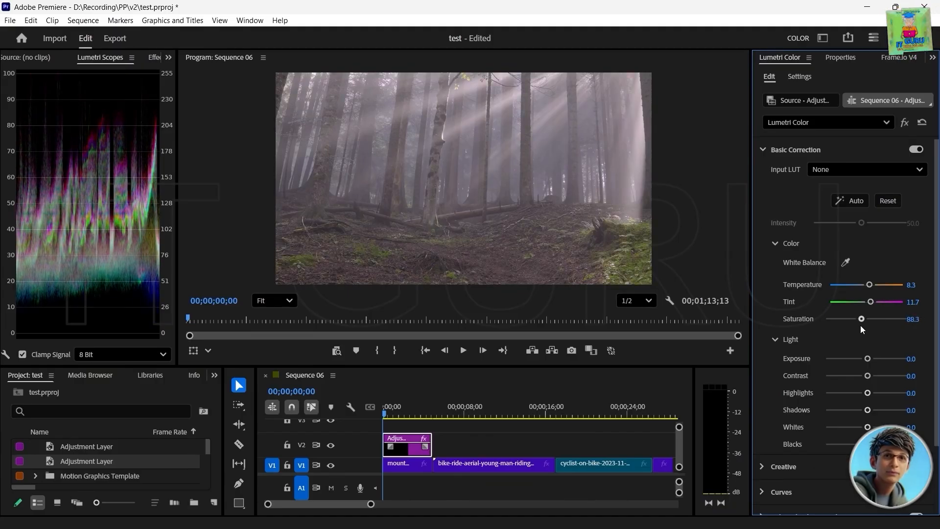
left_click(888, 201)
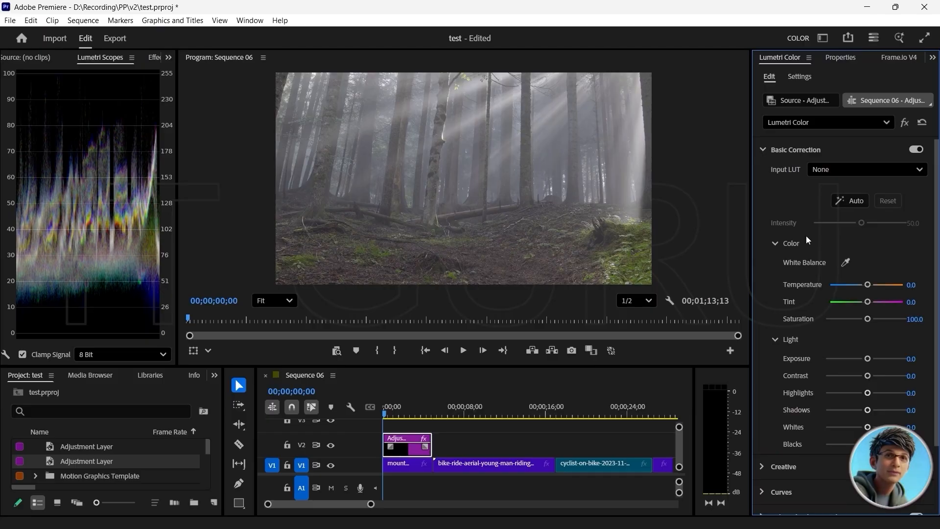
- Raise the adjustment layer's Exposure to 1.3 and its Contrast to 76.7 in Basic Correction
scroll(850, 384, "down", 4)
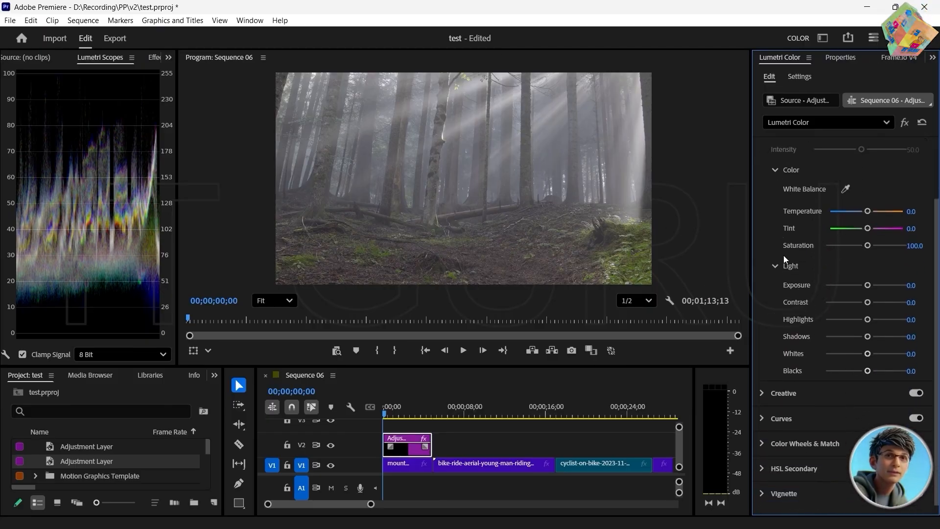
left_click_drag(869, 287, 902, 303)
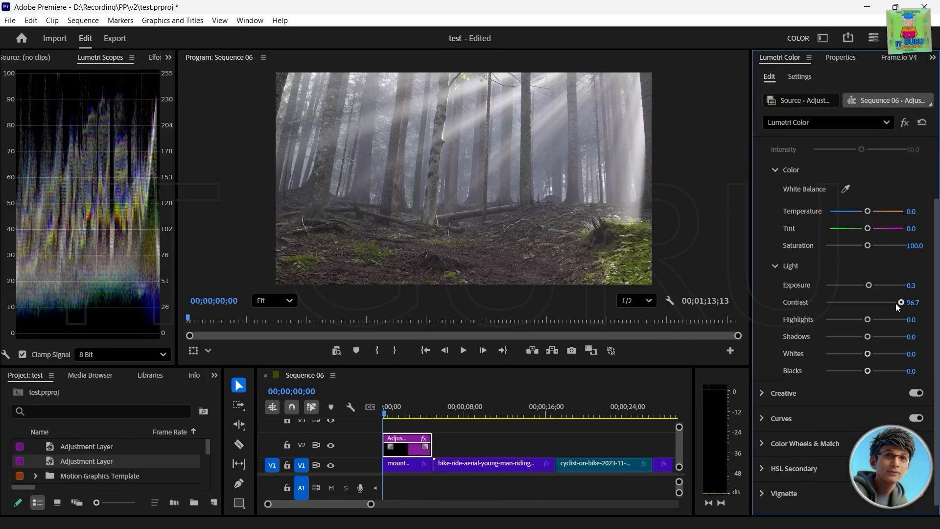
left_click_drag(898, 303, 866, 305)
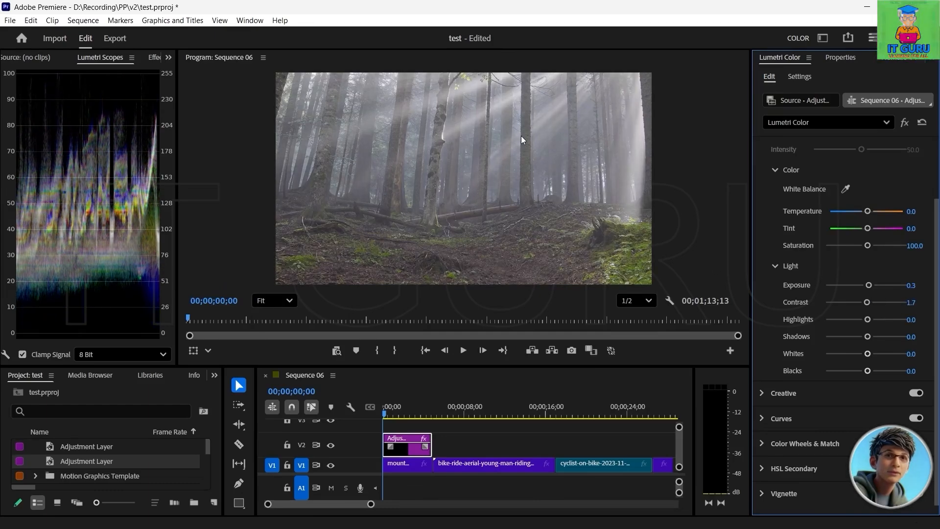
mouse_move(864, 302)
left_mouse_down()
mouse_move(894, 305)
mouse_move(874, 286)
left_mouse_up()
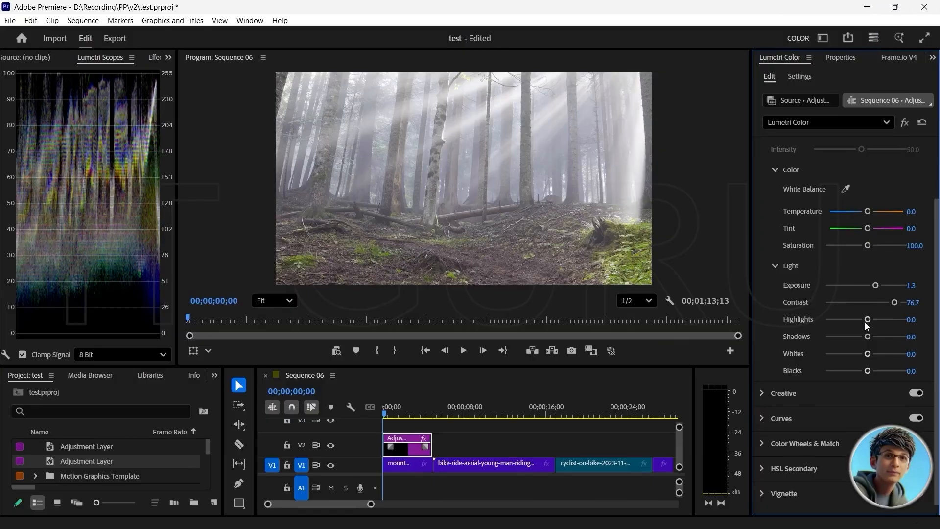
- Set the Light values to Highlights 3.3, Shadows -80, Contrast 80, Whites -3.3 and Blacks 30
left_click_drag(868, 319, 837, 340)
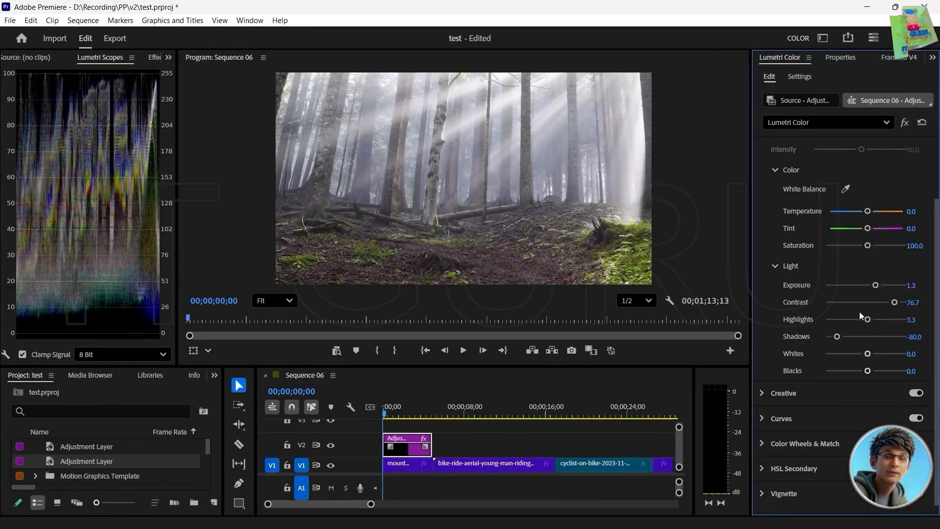
left_click(880, 303)
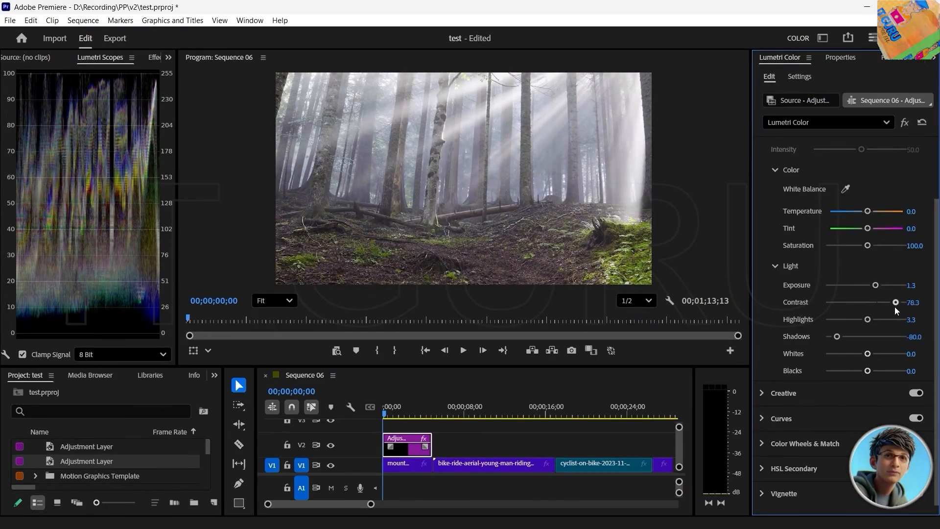
left_click_drag(894, 306, 895, 307)
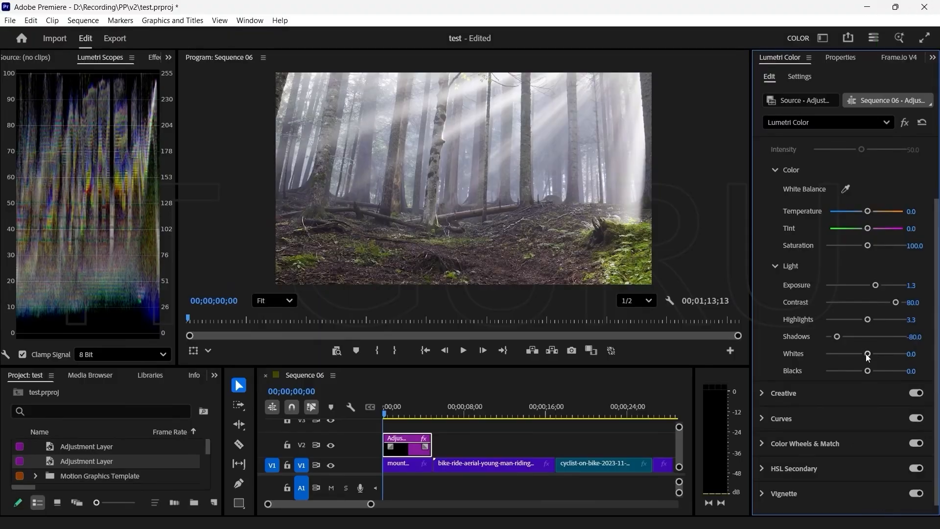
mouse_move(868, 357)
left_mouse_down()
mouse_move(884, 357)
mouse_move(842, 357)
mouse_move(864, 355)
left_mouse_up()
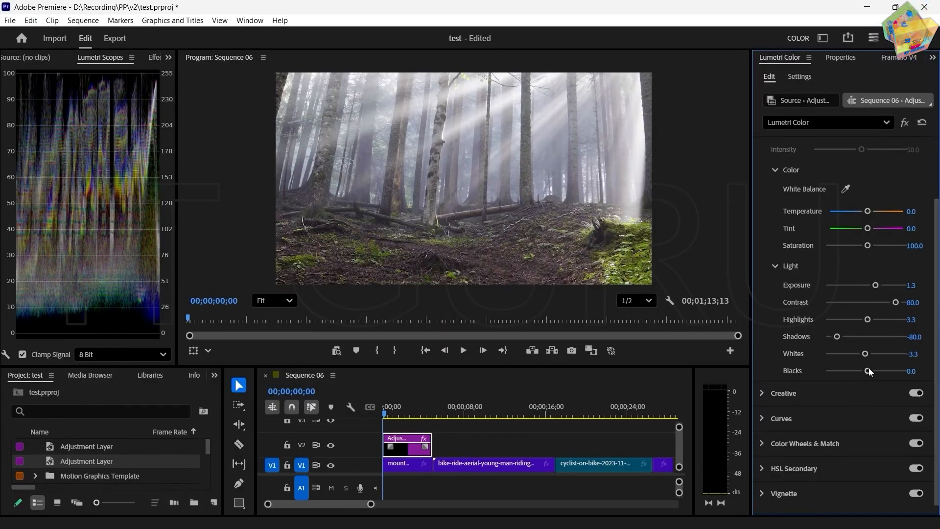
mouse_move(868, 370)
left_mouse_down()
mouse_move(835, 373)
mouse_move(906, 376)
mouse_move(876, 380)
left_mouse_up()
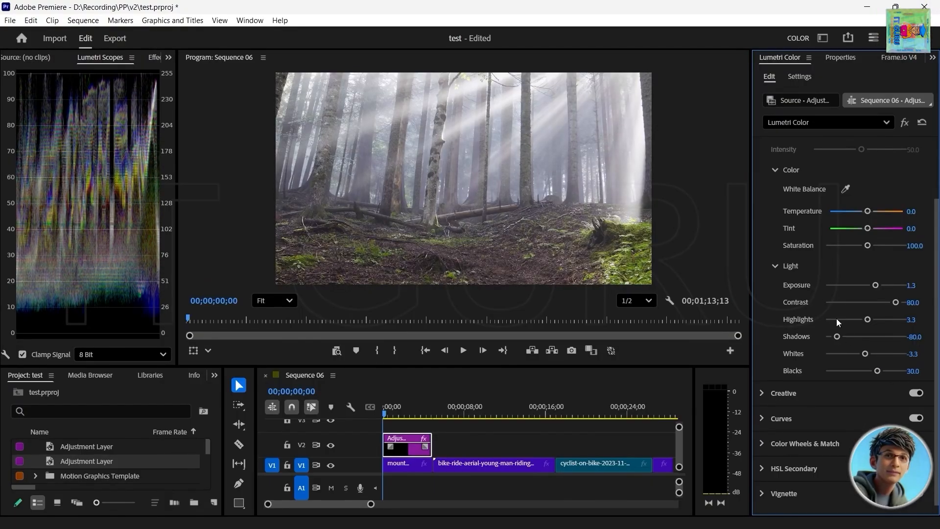
left_click(775, 170)
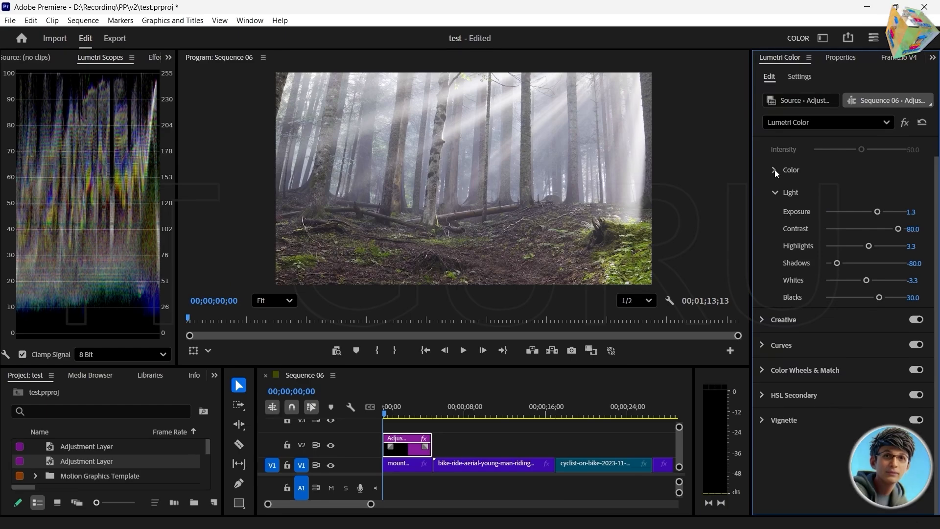
left_click(774, 169)
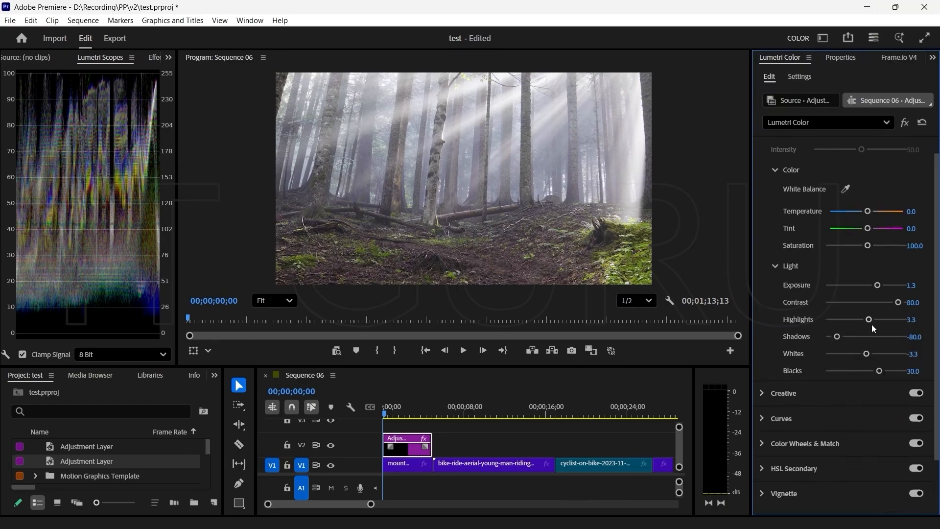
- Show the adjustment layer's Effect Controls and examine the Basic Correction settings of its Lumetri Color effect
left_click(169, 57)
left_click(164, 104)
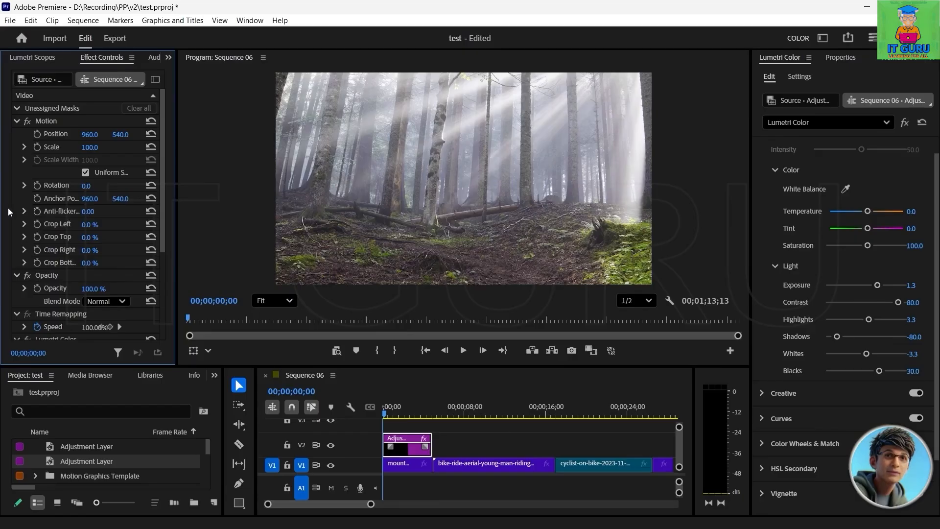
scroll(6, 222, "down", 3)
scroll(6, 226, "down", 3)
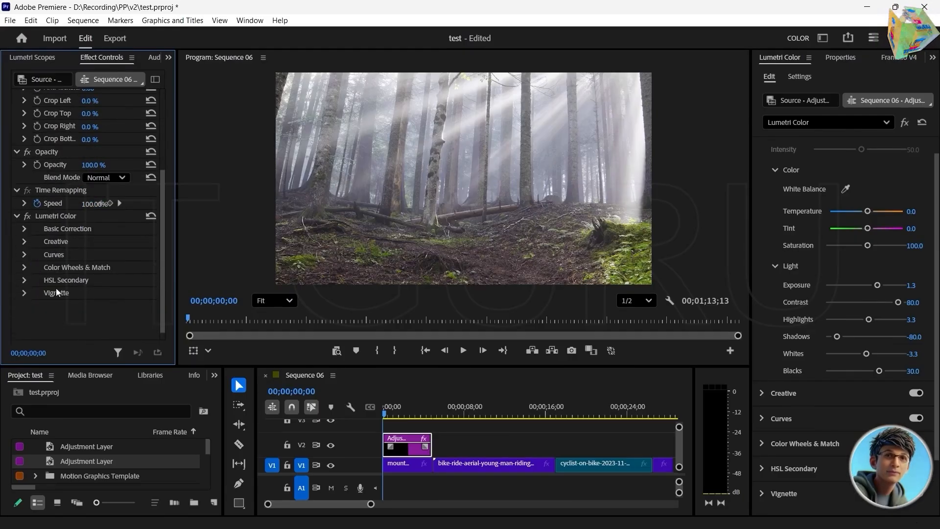
left_click(23, 228)
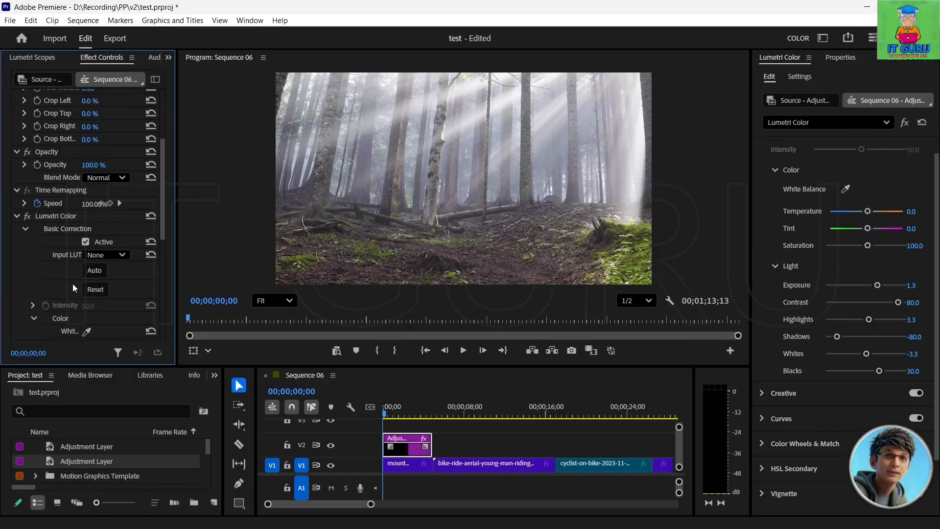
scroll(33, 274, "down", 4)
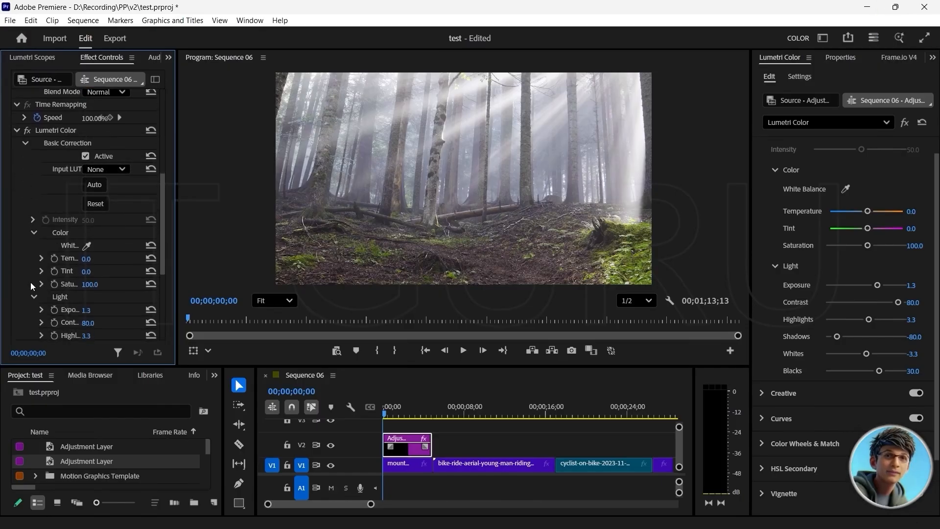
scroll(31, 282, "down", 1)
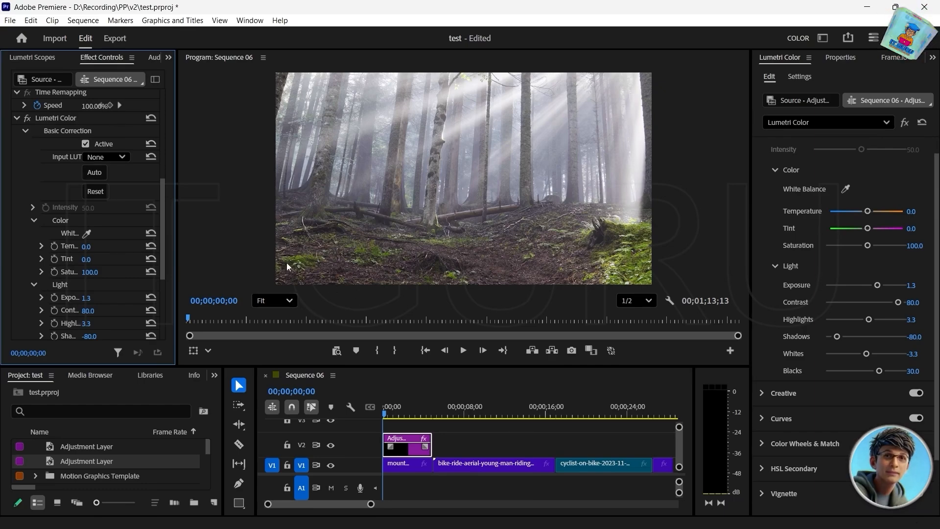
- Widen the Effect Controls area and lower the adjustment layer's Contrast to 18.3
left_click_drag(176, 254, 276, 250)
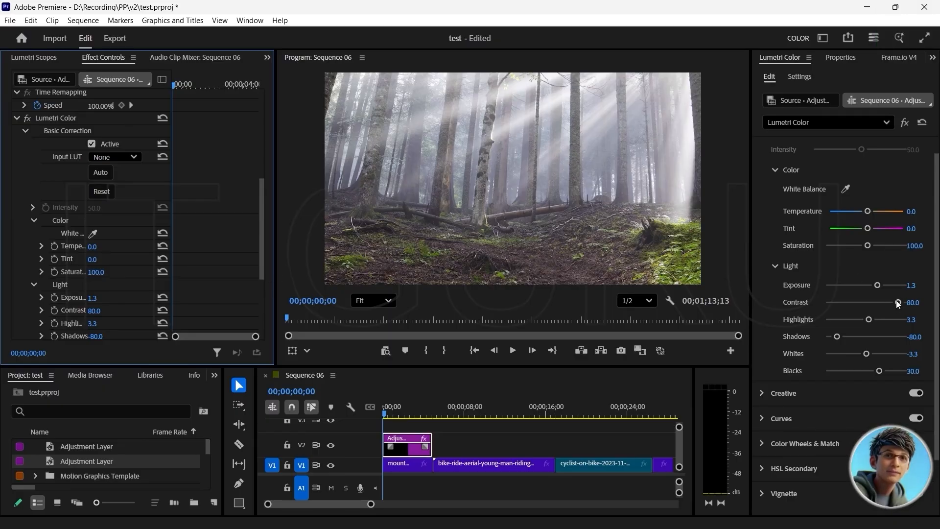
left_click_drag(897, 302, 873, 303)
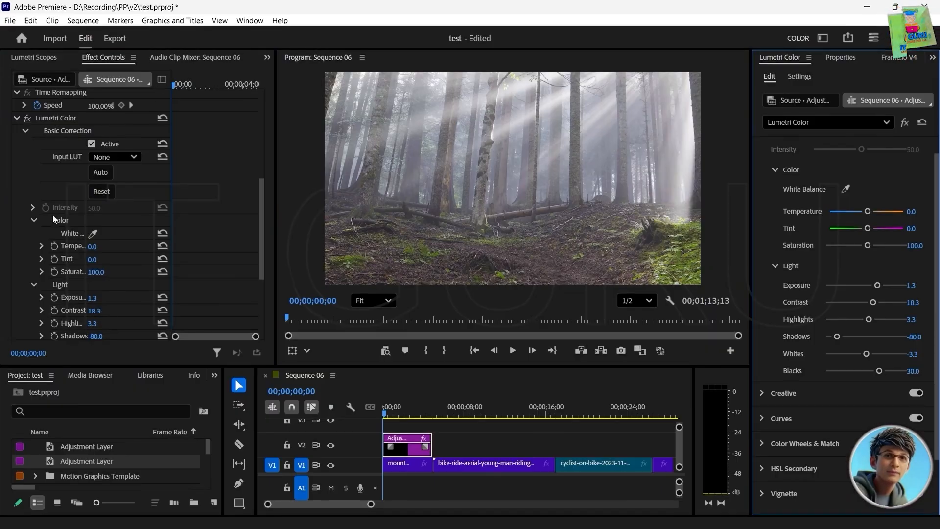
- Keyframe the adjustment layer's Contrast from 18.3 at the start to 91.3 at 00;00;01;21
left_click(55, 310)
left_click_drag(173, 85, 202, 85)
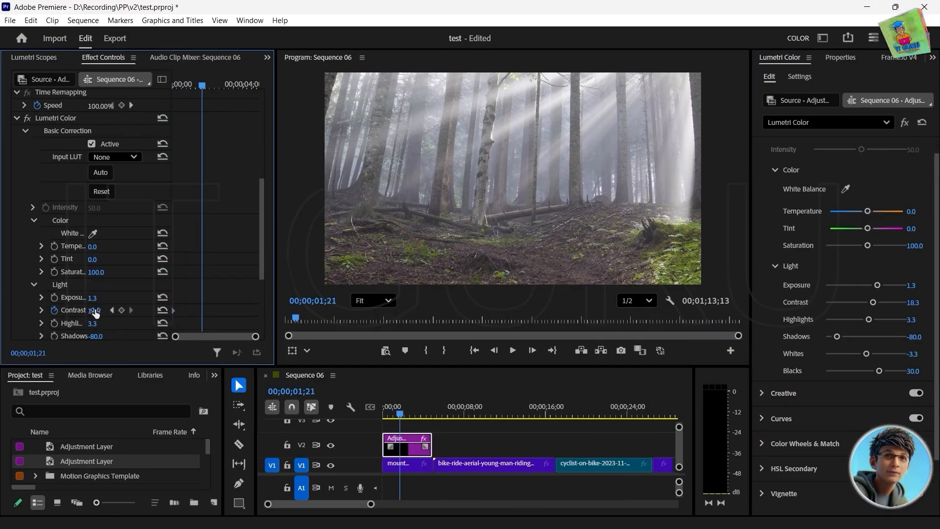
left_click_drag(95, 312, 138, 312)
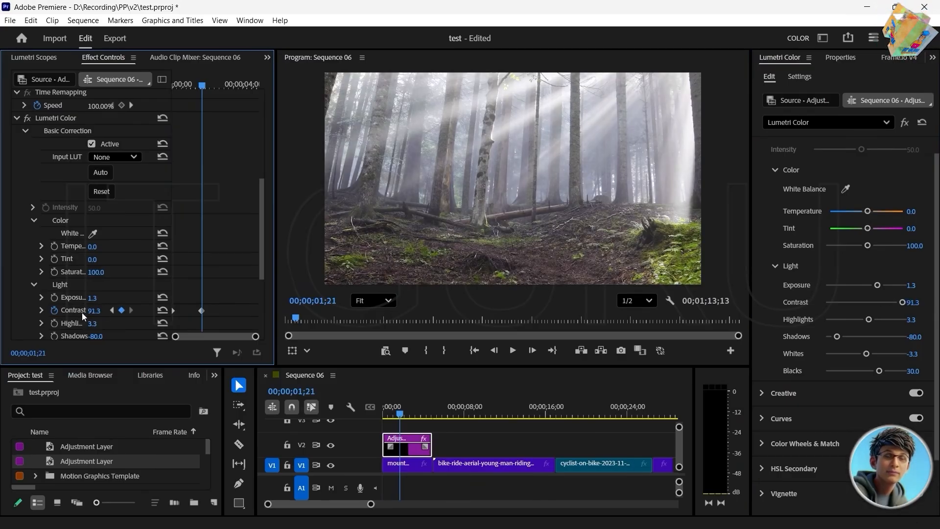
- Keyframe the adjustment layer's Highlights at 55.3 at 00;00;01;21, and reset them to 0 at the start
scroll(65, 323, "down", 1)
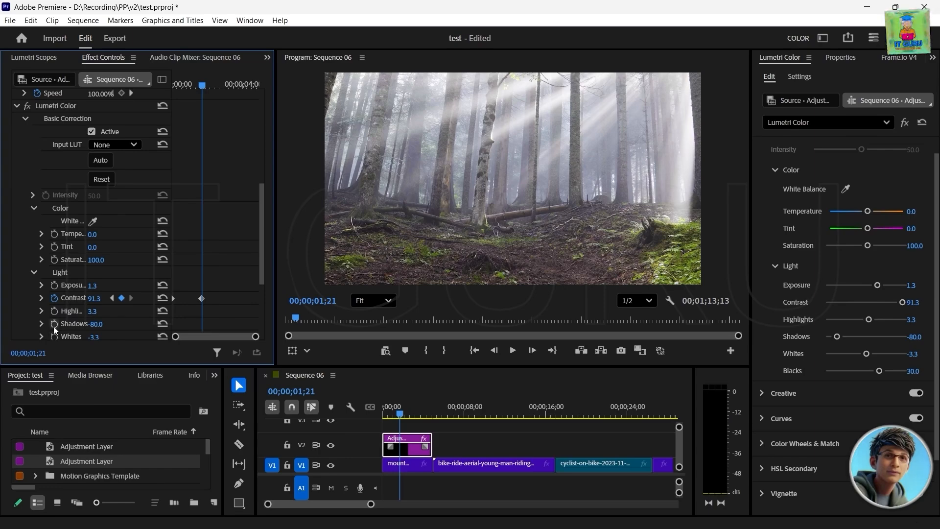
left_click(54, 311)
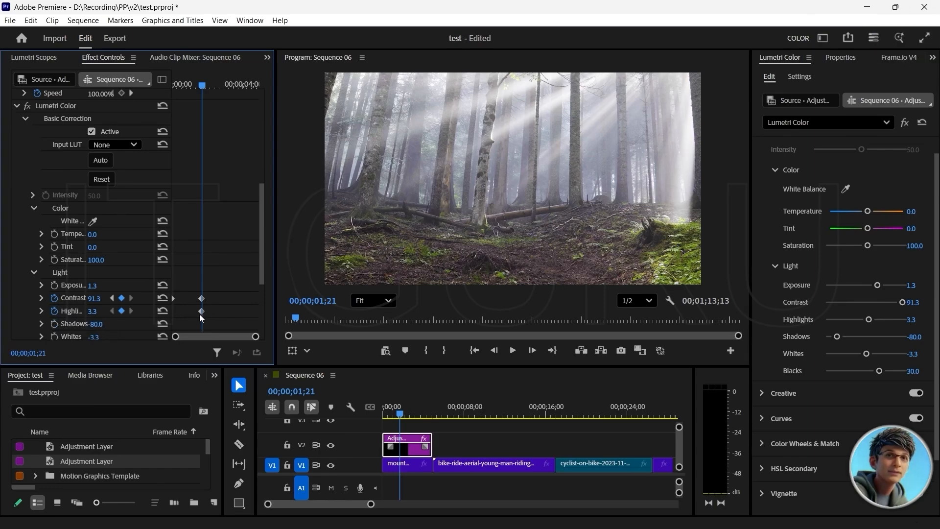
left_click_drag(94, 311, 112, 294)
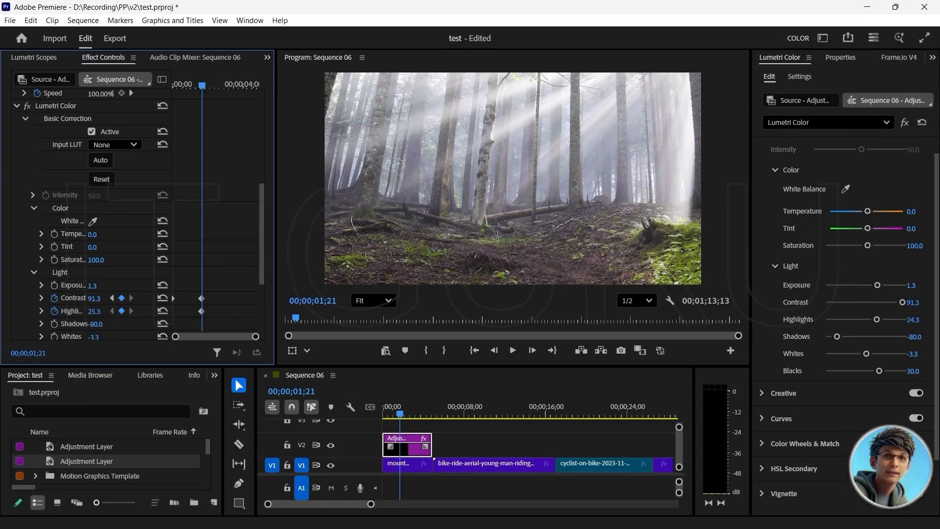
left_click_drag(203, 87, 173, 86)
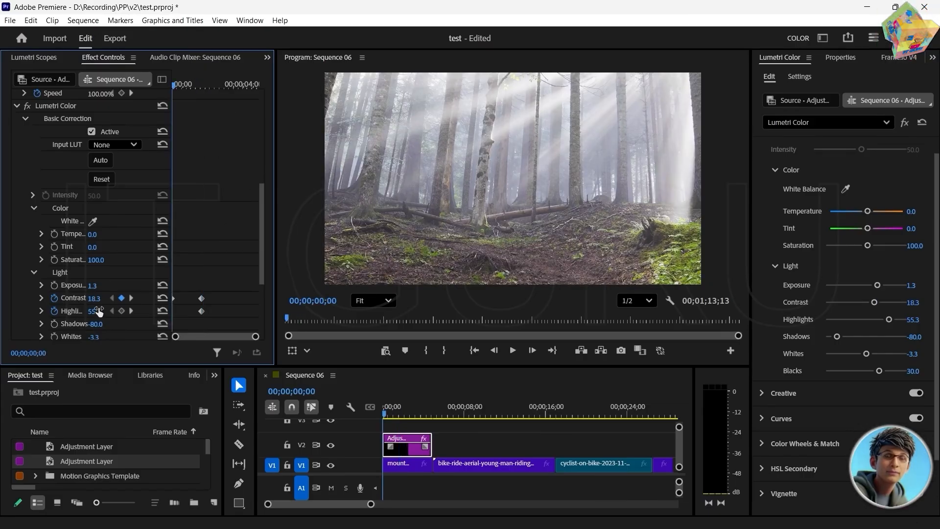
left_click(162, 311)
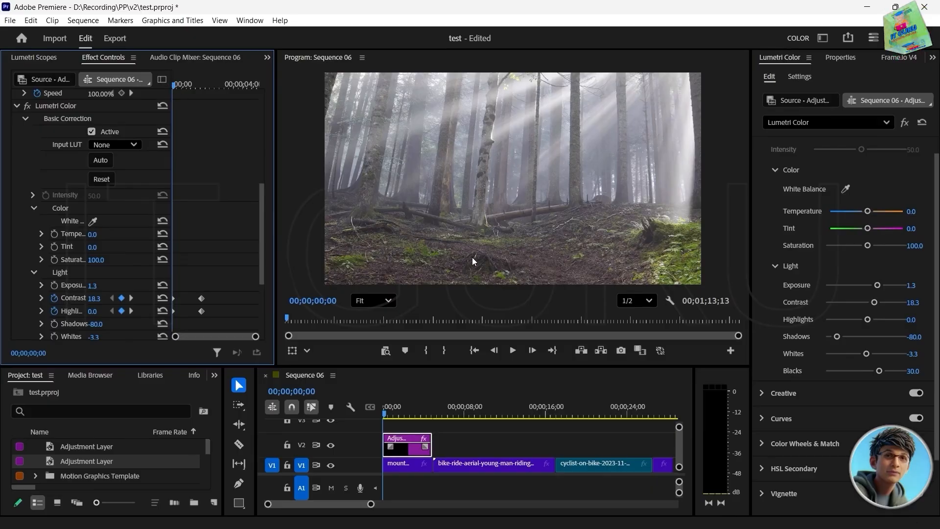
- Play back the sequence to review the Contrast and Highlights animation, and collapse the Color group in Basic Correction
left_click(512, 350)
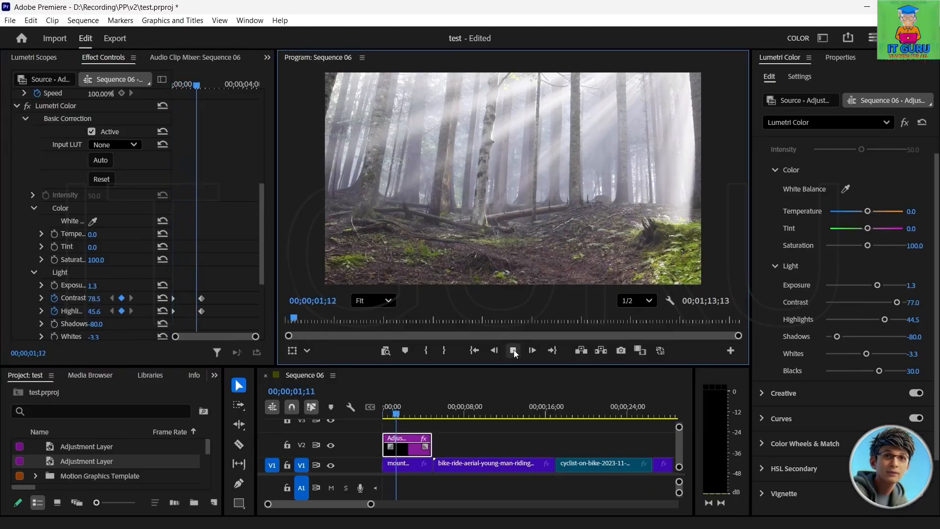
left_click(513, 350)
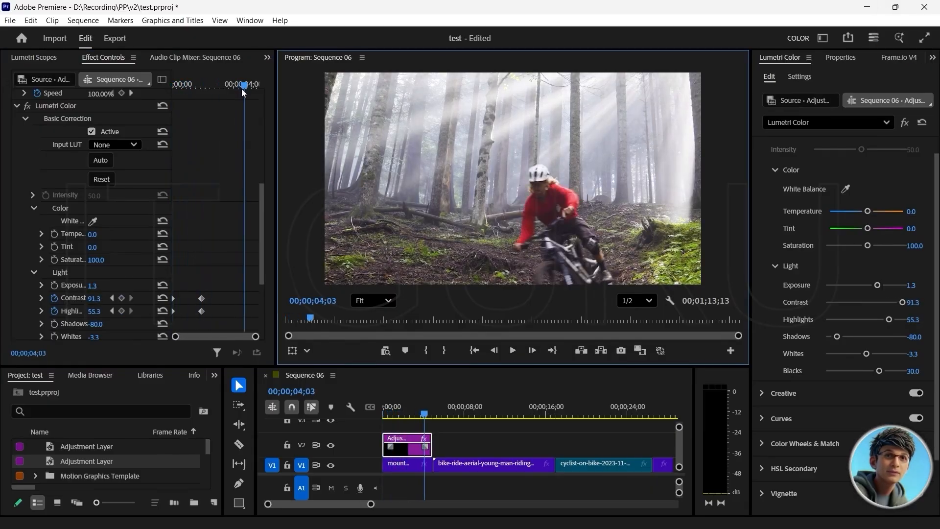
left_click(245, 84)
left_click_drag(245, 82, 202, 95)
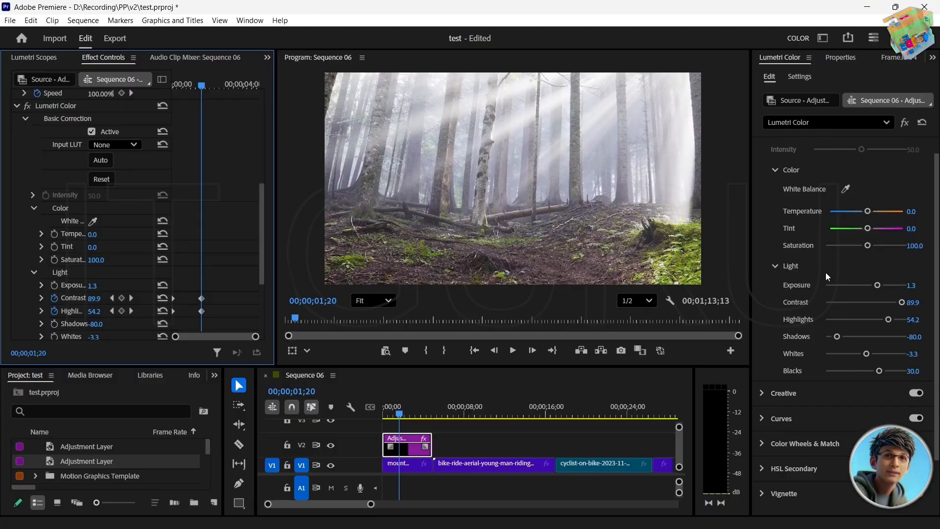
left_click(774, 169)
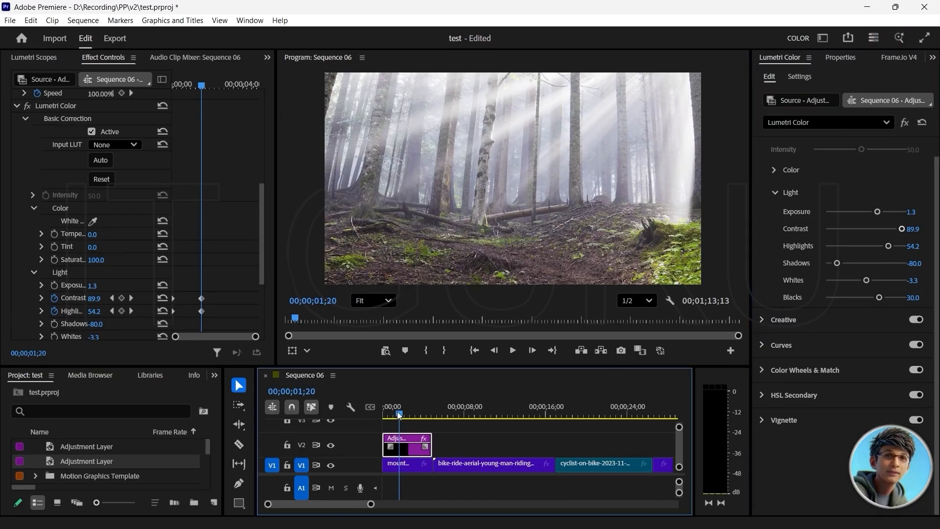
- Place a second adjustment layer on V2 above the start of the bike-ride-aerial clip
left_click_drag(399, 413, 461, 419)
left_click(457, 464)
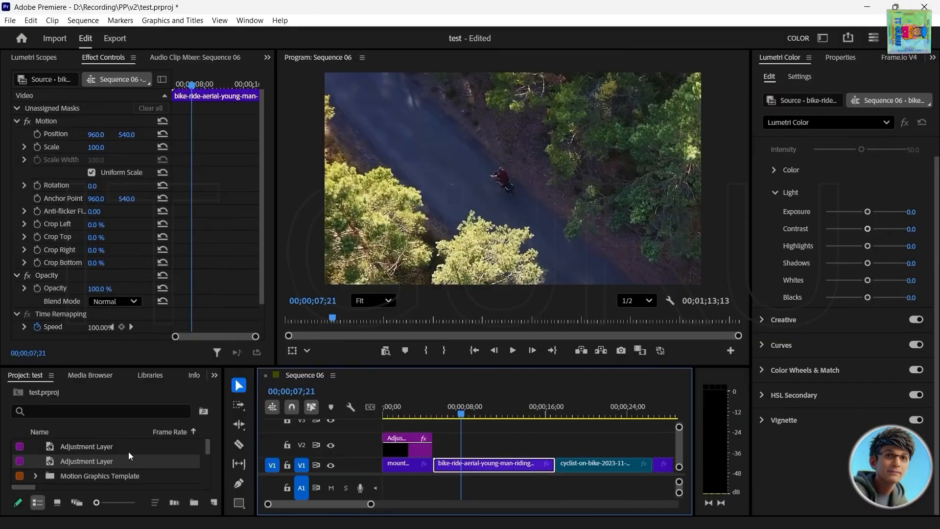
left_click_drag(76, 462, 440, 444)
left_click_drag(437, 446, 438, 445)
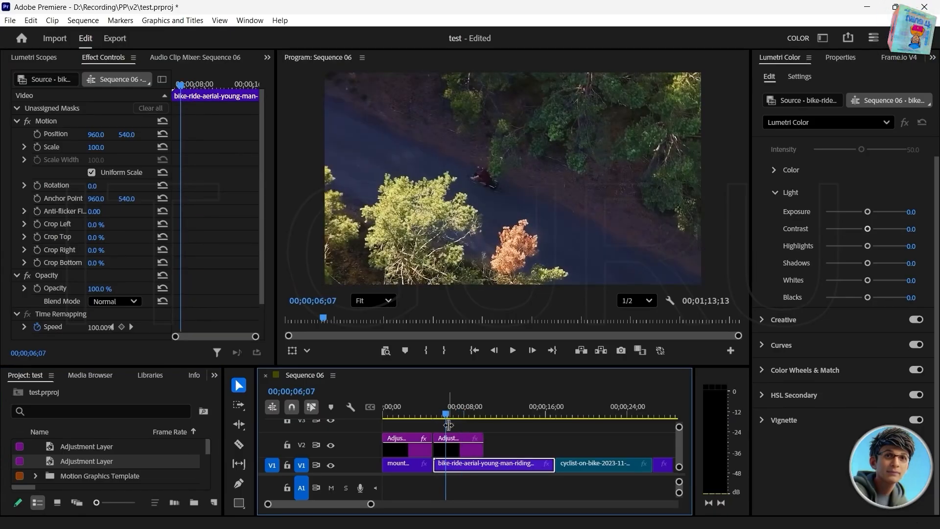
- Reposition the second adjustment layer along V2 over the bike-ride-aerial clip and delete it
left_click(450, 442)
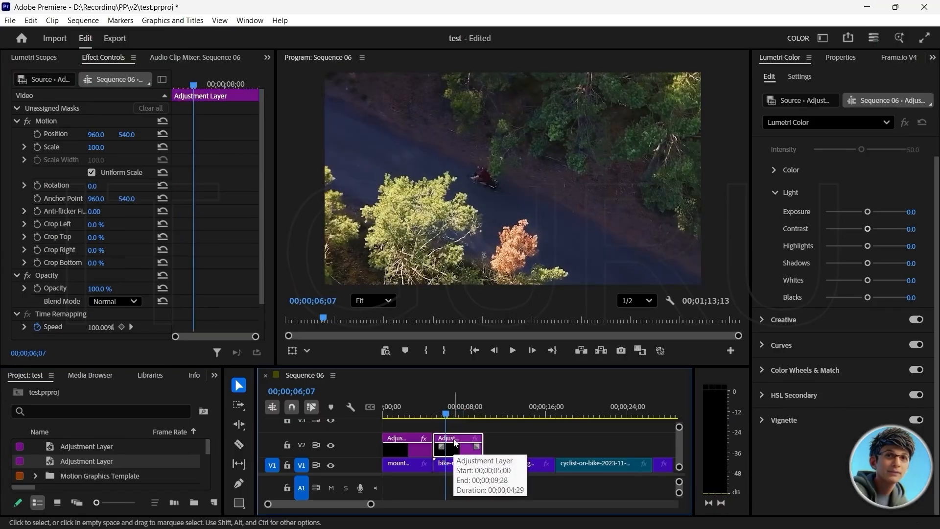
left_click_drag(455, 443, 578, 442)
mouse_move(446, 412)
left_mouse_down()
mouse_move(463, 413)
mouse_move(451, 413)
left_mouse_up()
left_click_drag(591, 440, 473, 414)
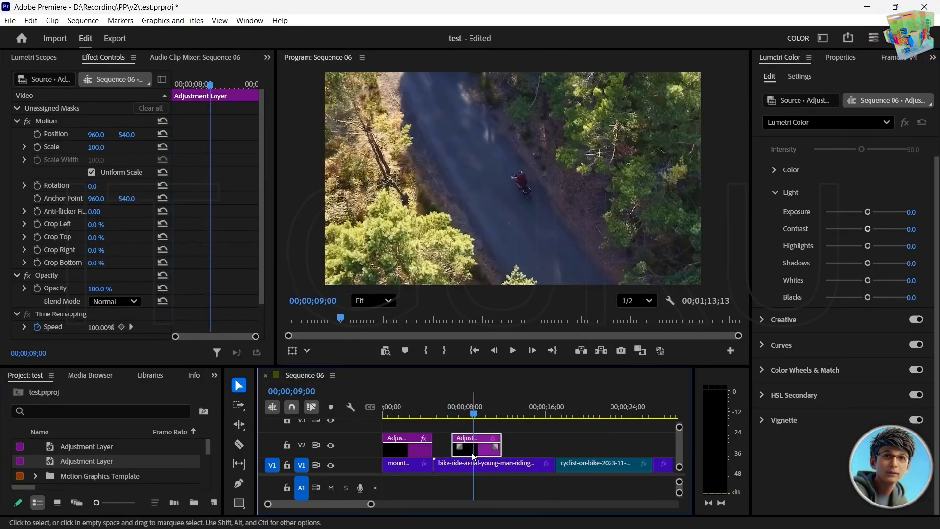
key("Delete")
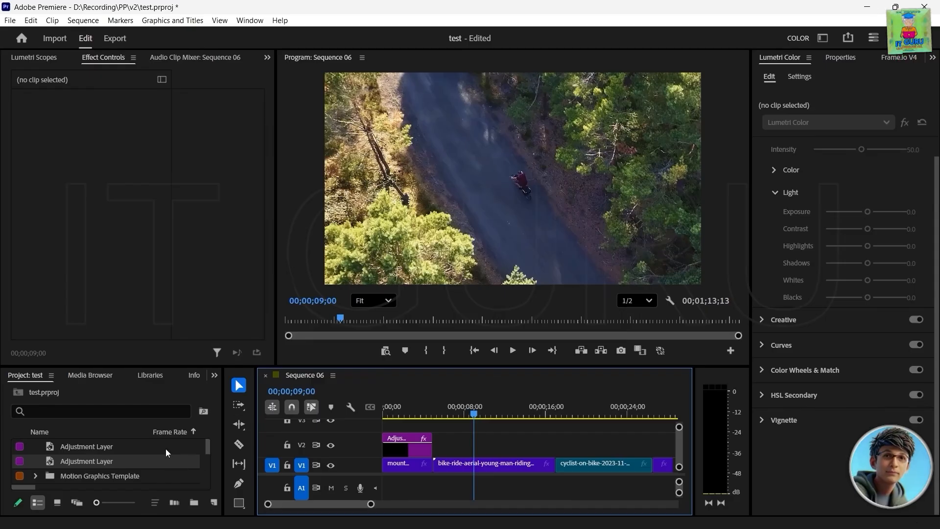
right_click(85, 435)
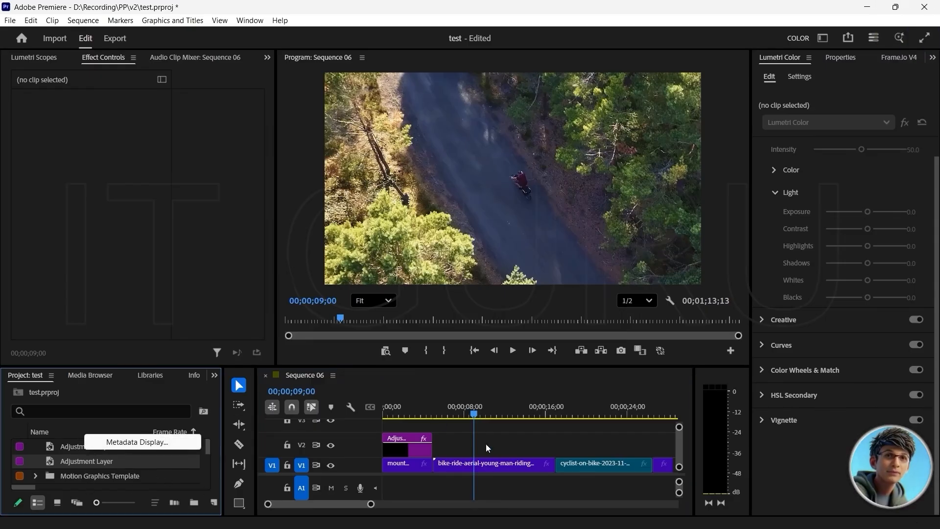
- Reset the remaining adjustment layer's Basic Correction and move the layer on V2 over the start of the bike-ride-aerial clip
left_click_drag(476, 415, 447, 424)
left_click(407, 436)
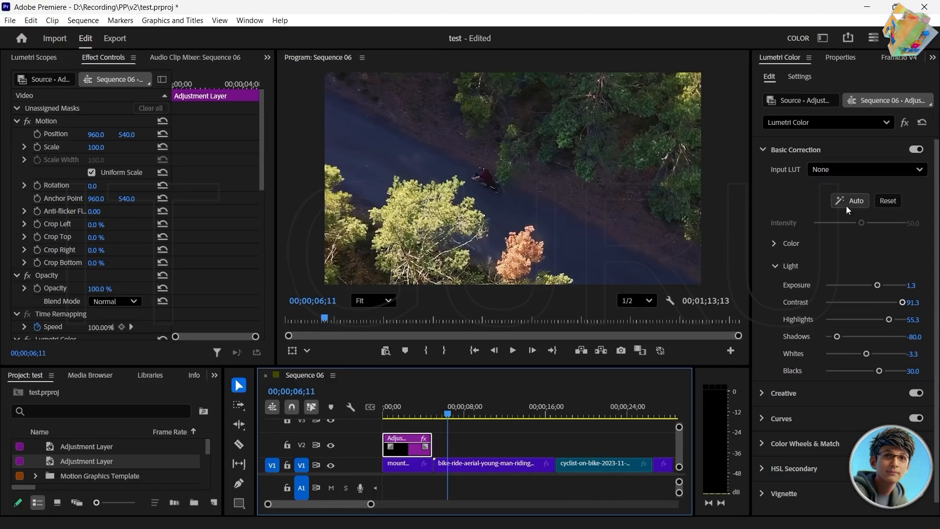
left_click(886, 201)
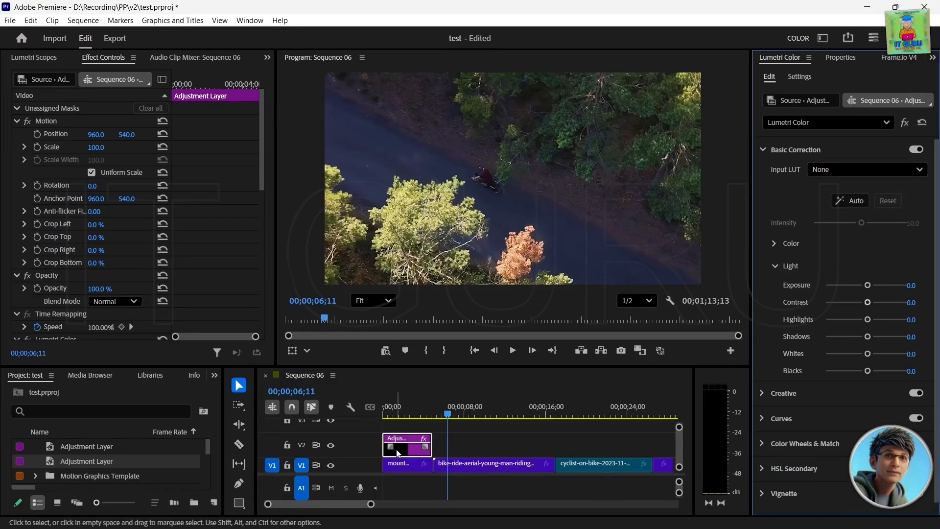
left_click_drag(448, 415, 462, 437)
left_click_drag(407, 414, 464, 437)
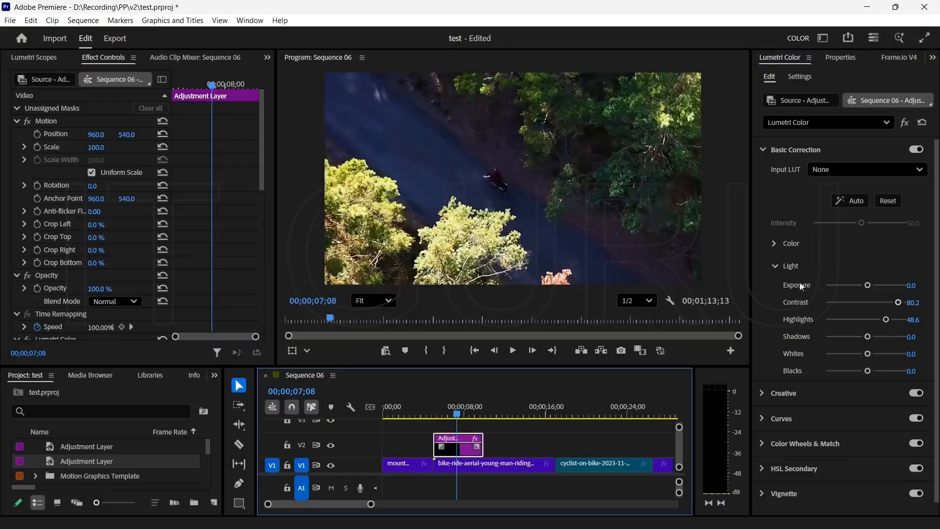
- Collapse the Basic Correction section and expand the Creative section for the adjustment layer
scroll(774, 244, "down", 1)
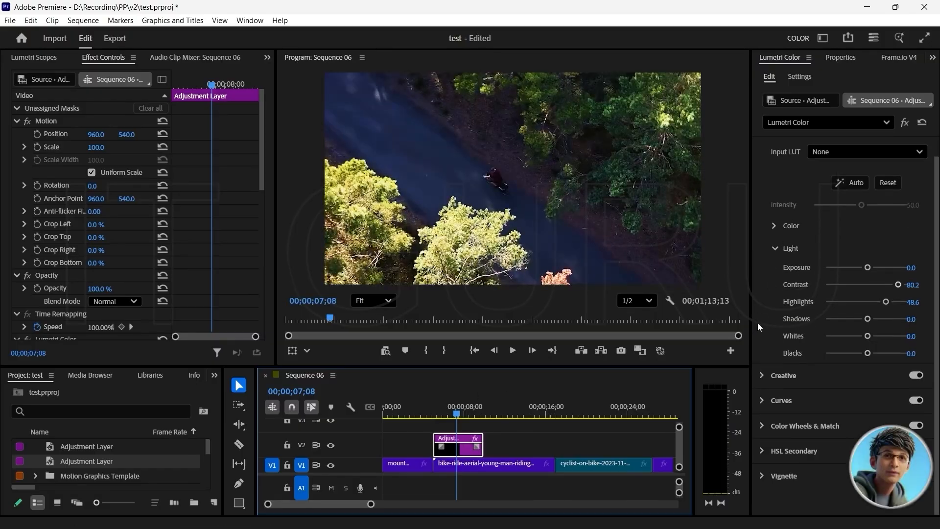
scroll(783, 187, "up", 1)
left_click(763, 151)
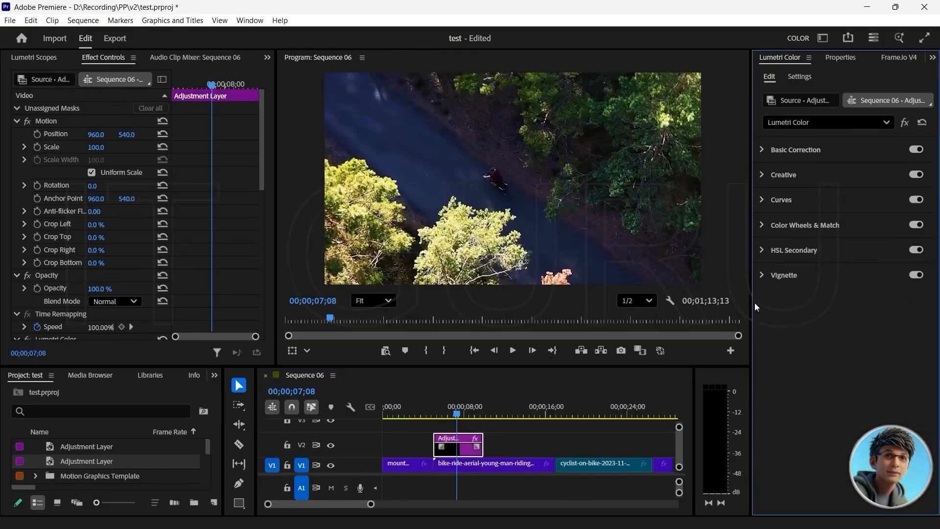
left_click(762, 175)
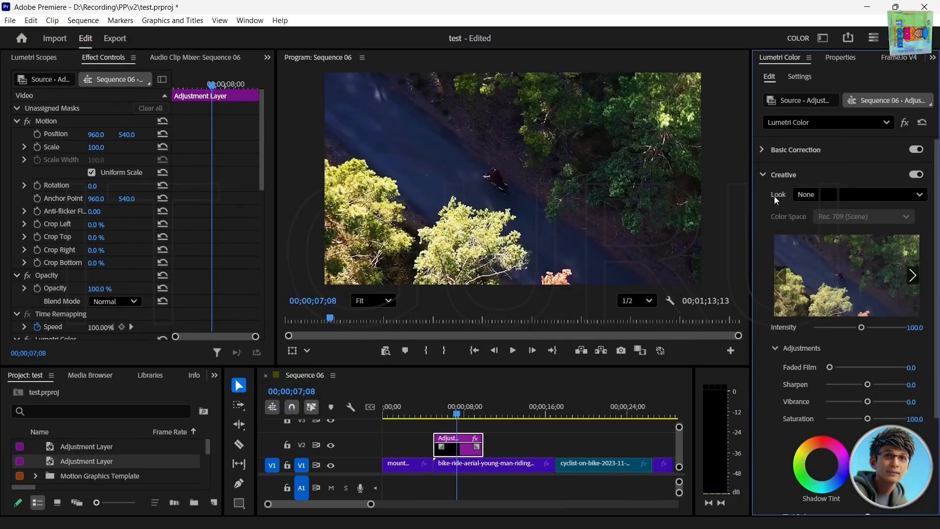
- Try the Creative looks Kodak 5205 Fuji 3510, SL BLEACH LDR and SL CLEAN KODAK C HDR on the adjustment layer
left_click(915, 195)
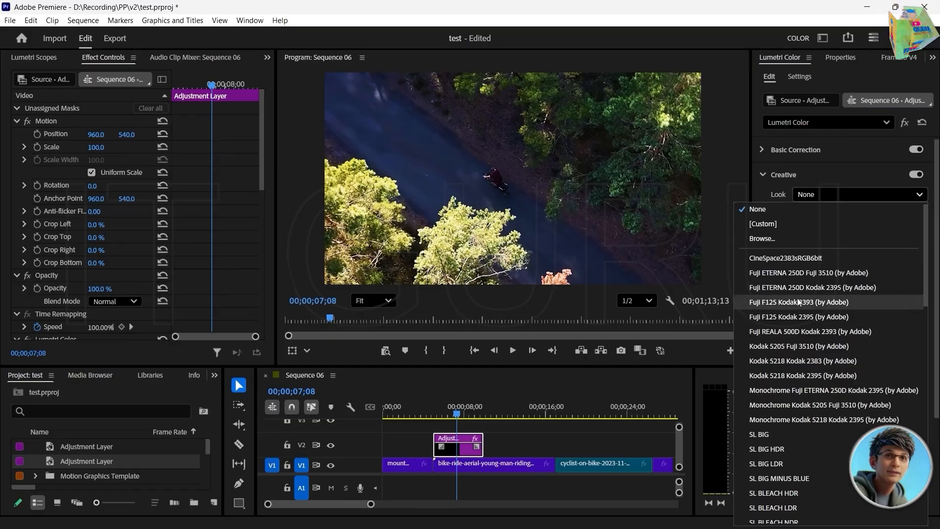
scroll(793, 485, "down", 1)
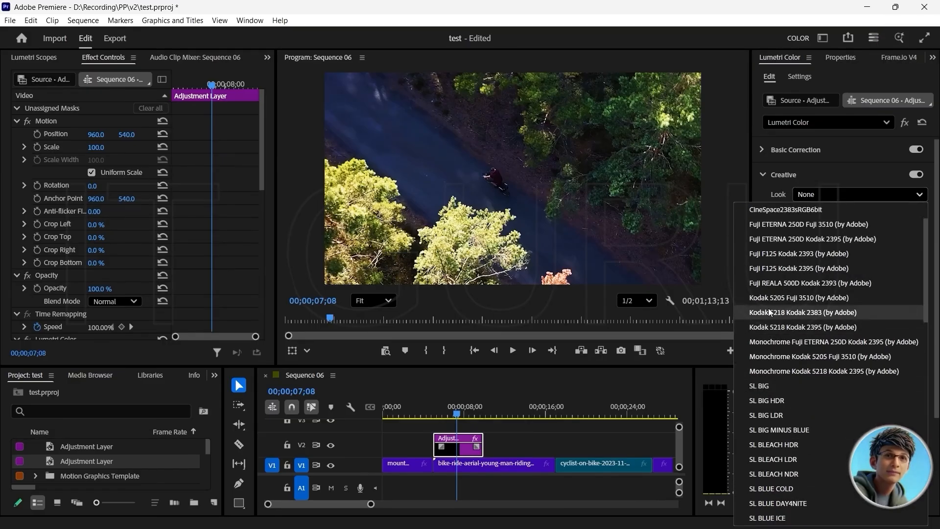
left_click(780, 298)
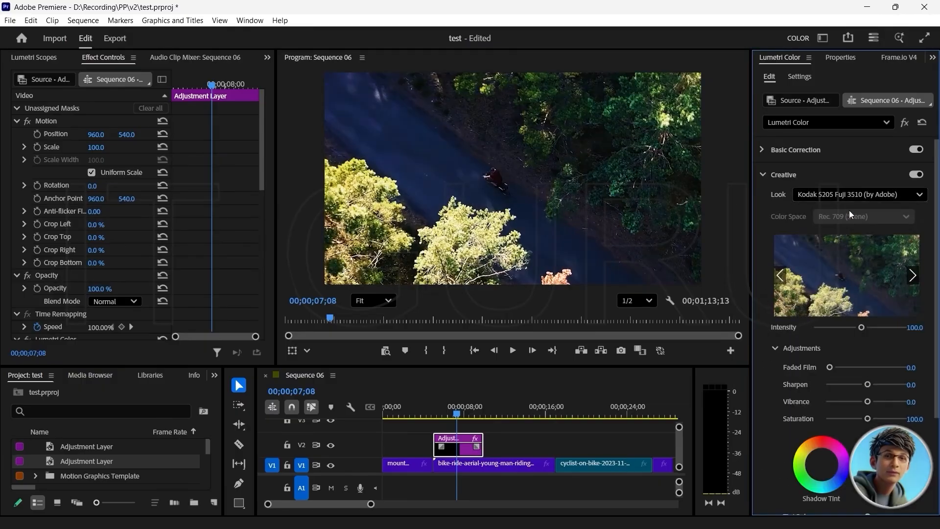
left_click(852, 195)
left_click(774, 369)
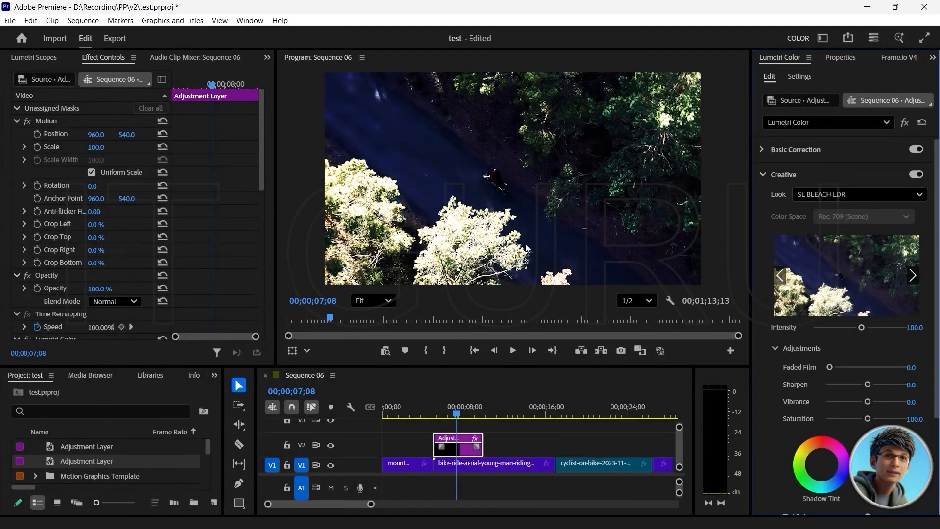
left_click(827, 195)
scroll(790, 463, "down", 3)
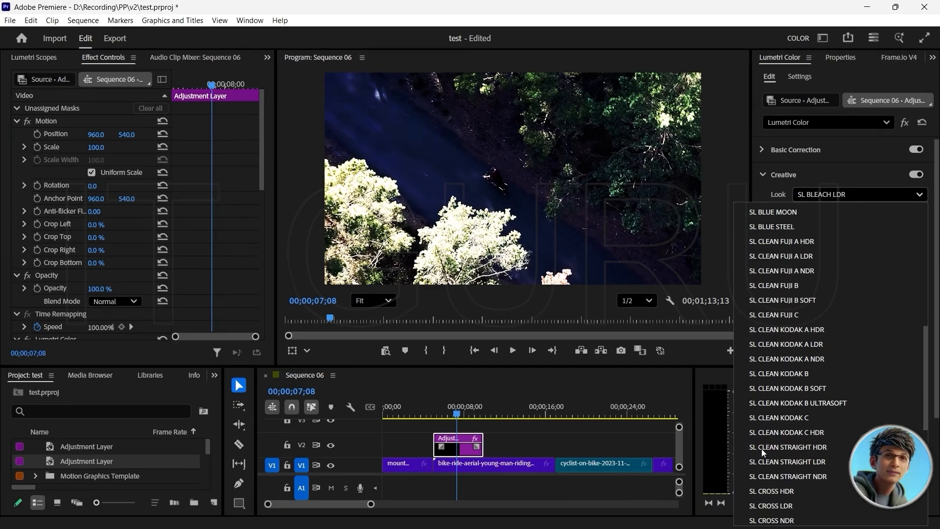
left_click(771, 431)
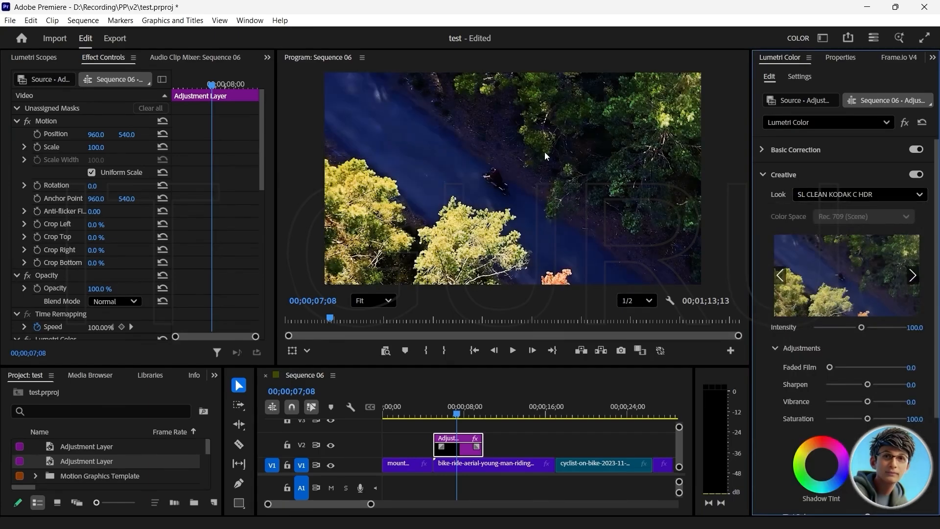
- Set the adjustment layer's Creative look back to None
left_click(921, 197)
scroll(794, 251, "up", 8)
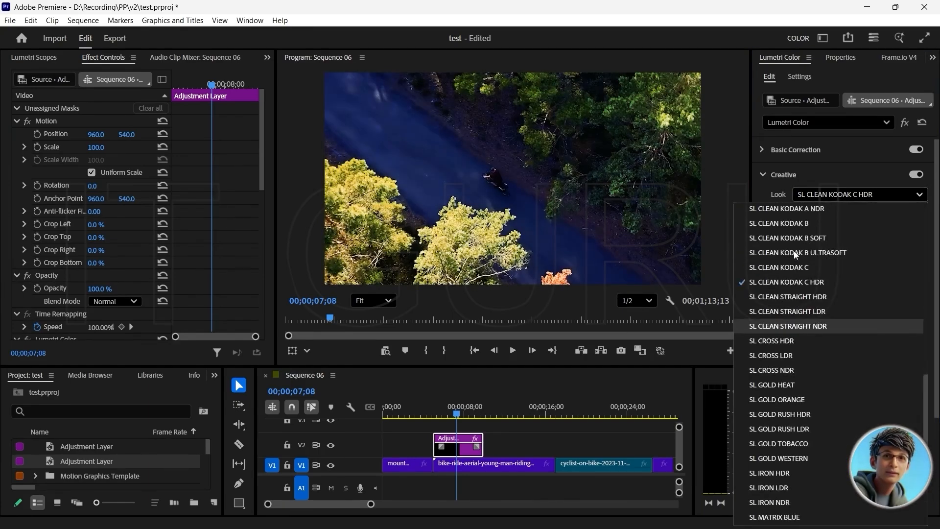
scroll(793, 251, "up", 5)
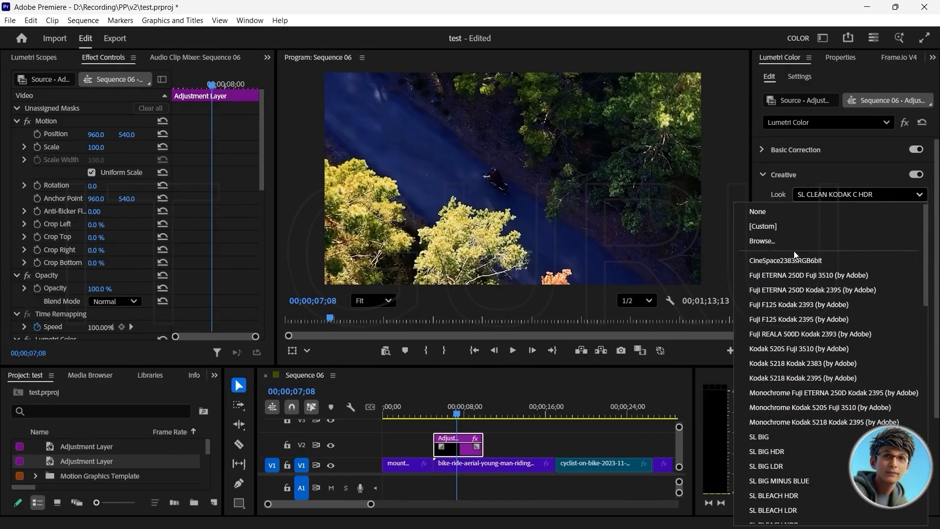
left_click(759, 212)
- Set the Creative Intensity to 102.9, Faded Film to 44.2, Sharpen to 13.3, Vibrance to 48.3 and Saturation to 150
scroll(758, 298, "down", 1)
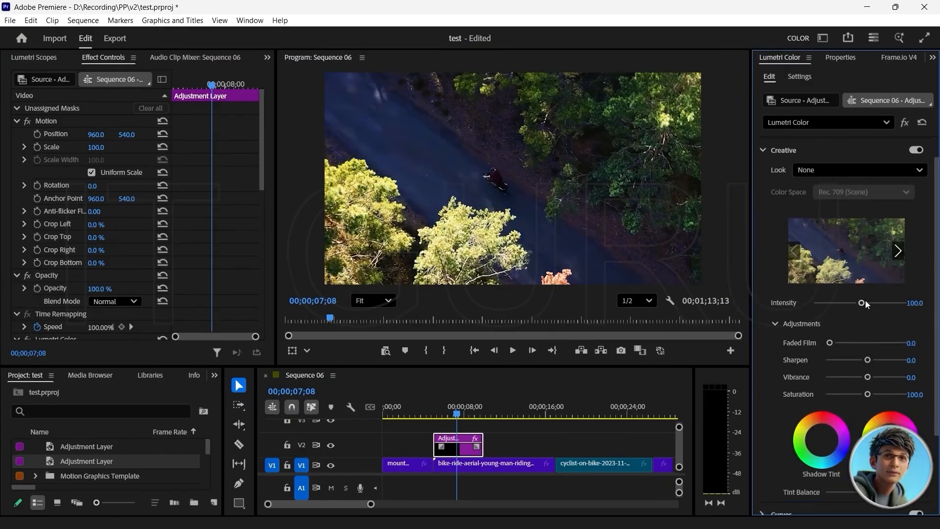
left_click_drag(861, 303, 861, 375)
left_click(860, 378)
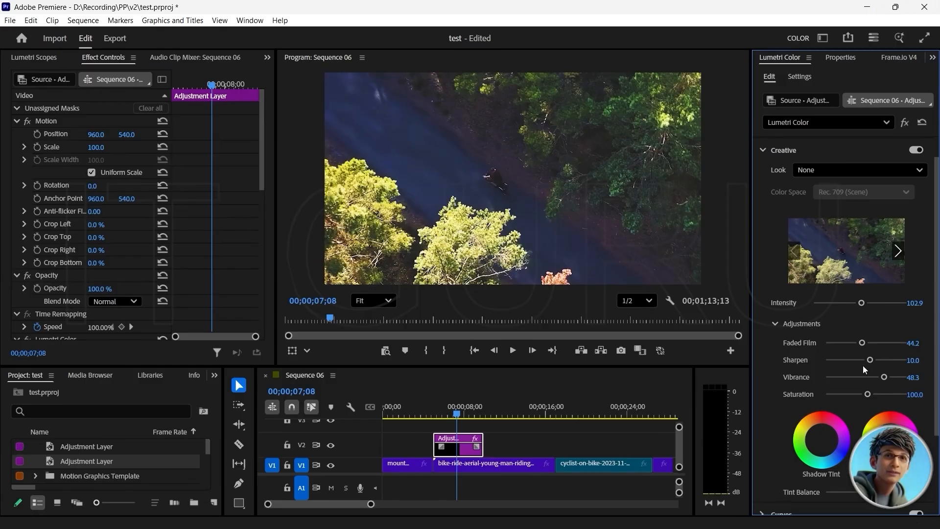
left_click_drag(870, 360, 885, 360)
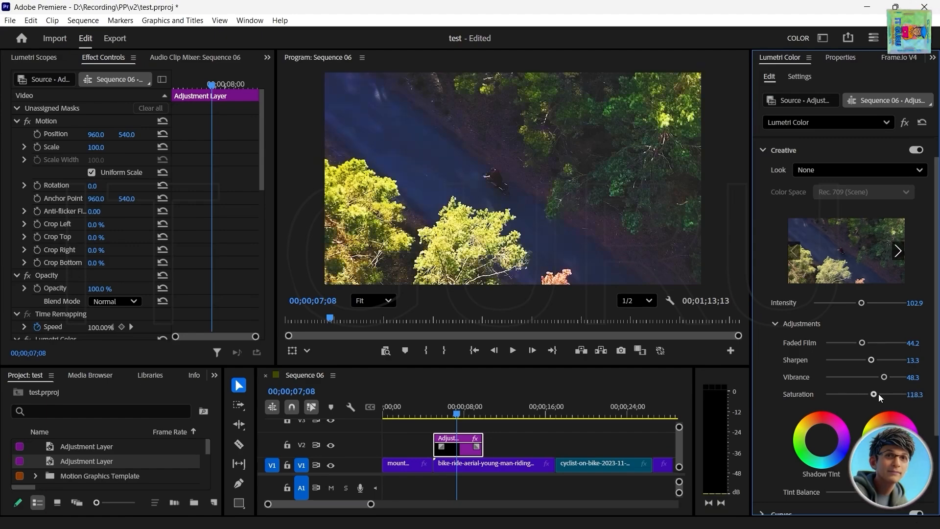
mouse_move(878, 395)
left_mouse_down()
mouse_move(855, 395)
mouse_move(884, 394)
left_mouse_up()
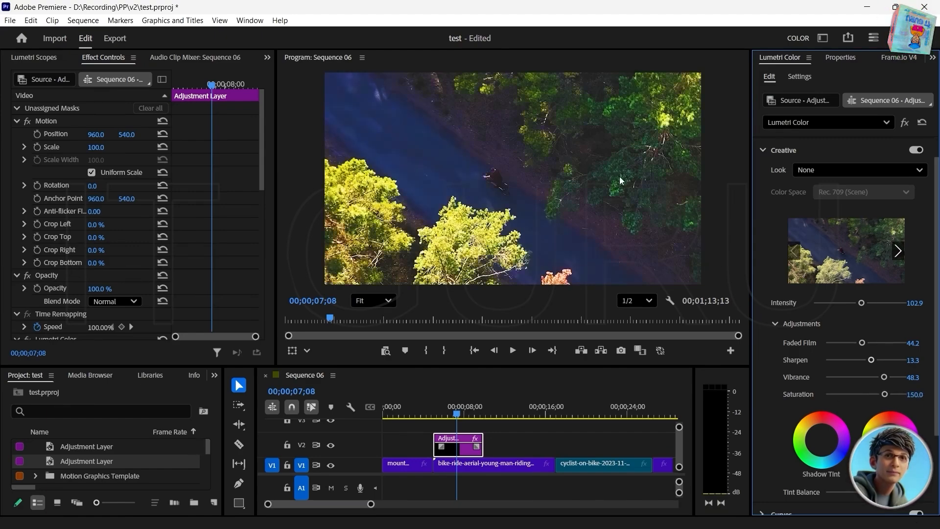
- Set the adjustment layer's Creative Saturation to 135 and Tint Balance to 3.3, and collapse the Creative section
scroll(793, 406, "down", 5)
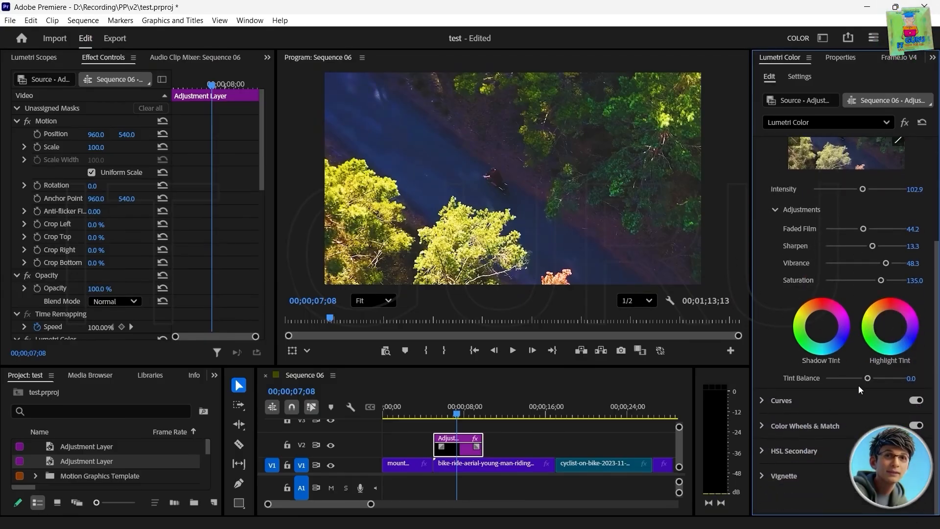
mouse_move(867, 378)
left_mouse_down()
mouse_move(892, 380)
mouse_move(865, 385)
left_mouse_up()
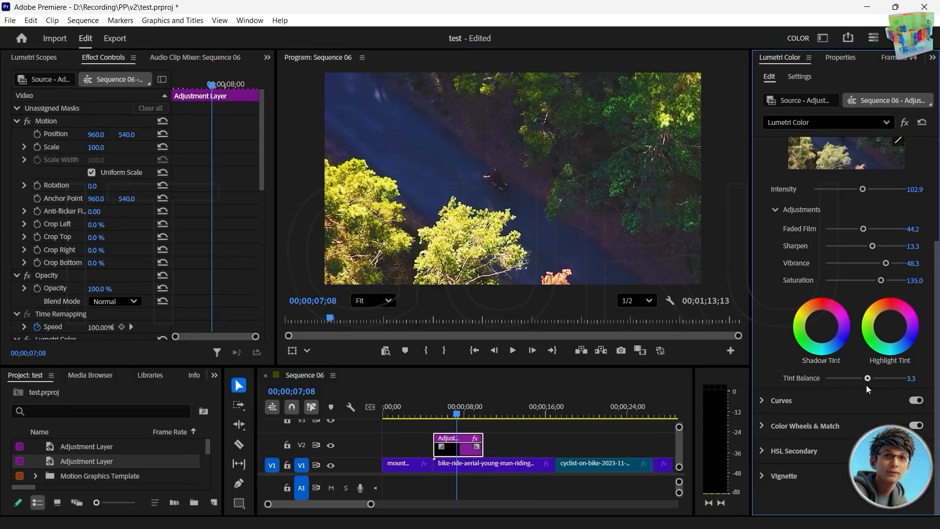
scroll(777, 266, "up", 2)
scroll(775, 249, "up", 3)
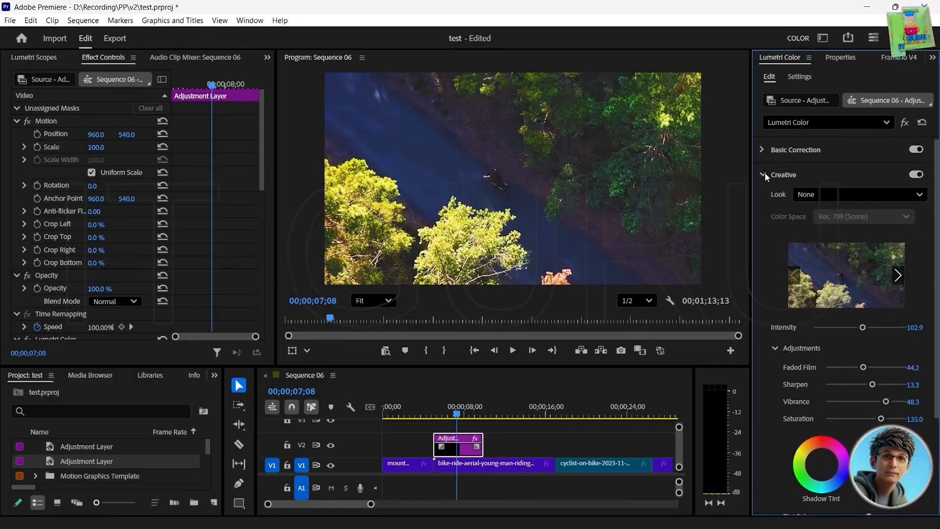
left_click(761, 174)
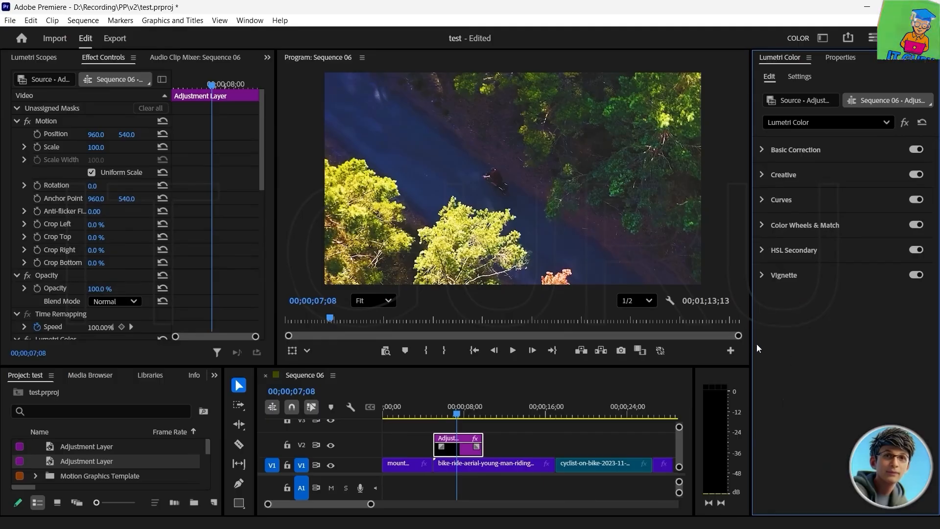
- Move the adjustment layer over the start of the cyclist-on-bike clip and reset its Lumetri Color effect, with the playhead at 00;00;19;22
left_click(455, 413)
left_click_drag(454, 412, 584, 425)
left_click_drag(458, 443, 582, 438)
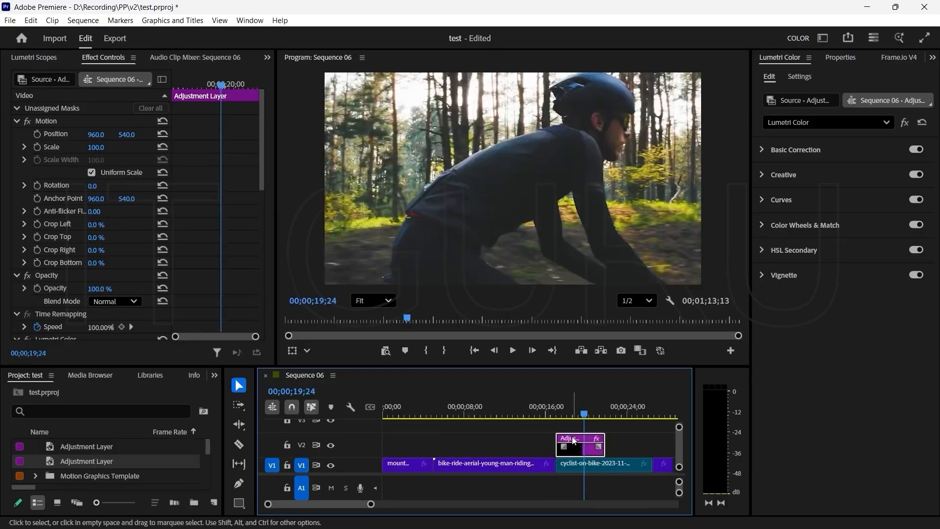
key("ctrl+z")
mouse_move(583, 413)
left_mouse_down()
mouse_move(565, 413)
mouse_move(583, 414)
left_mouse_up()
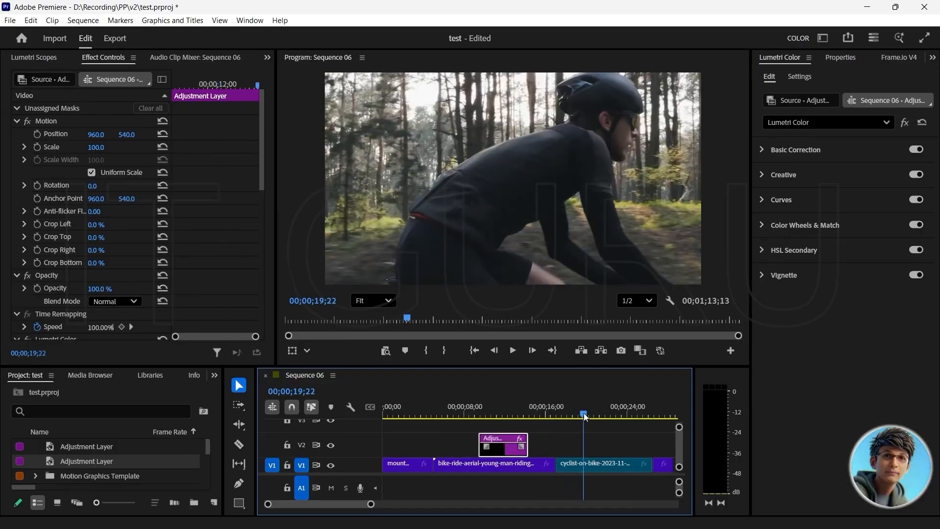
left_click_drag(497, 438, 588, 439)
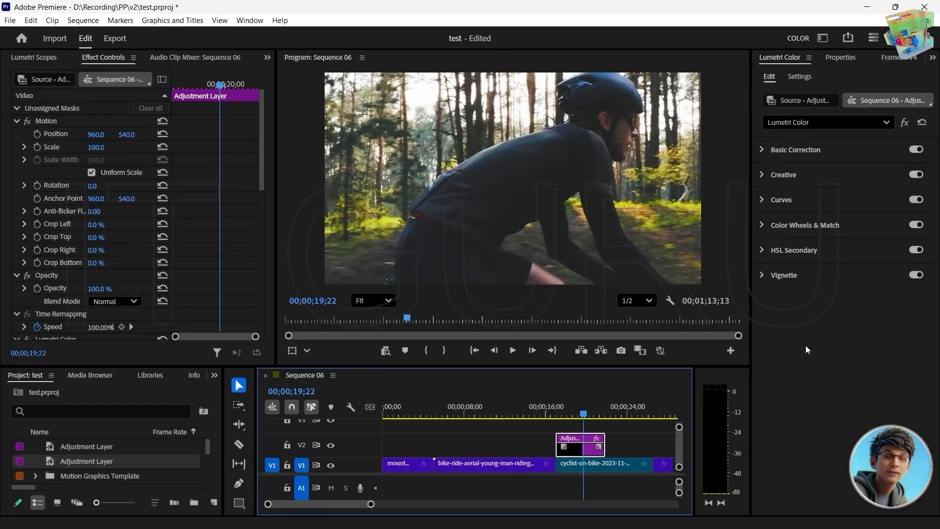
left_click(922, 123)
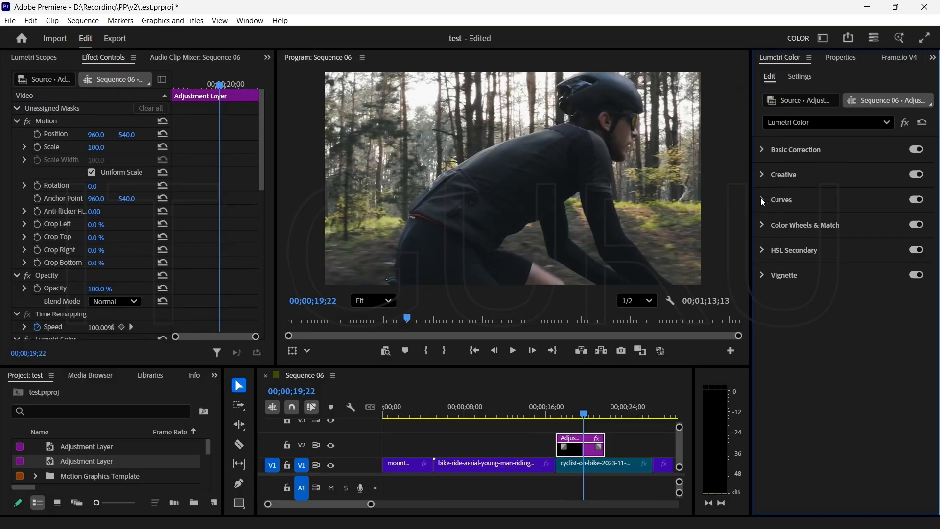
- Pull the red, green and blue RGB curves slightly below the diagonal near their midpoints
left_click(762, 200)
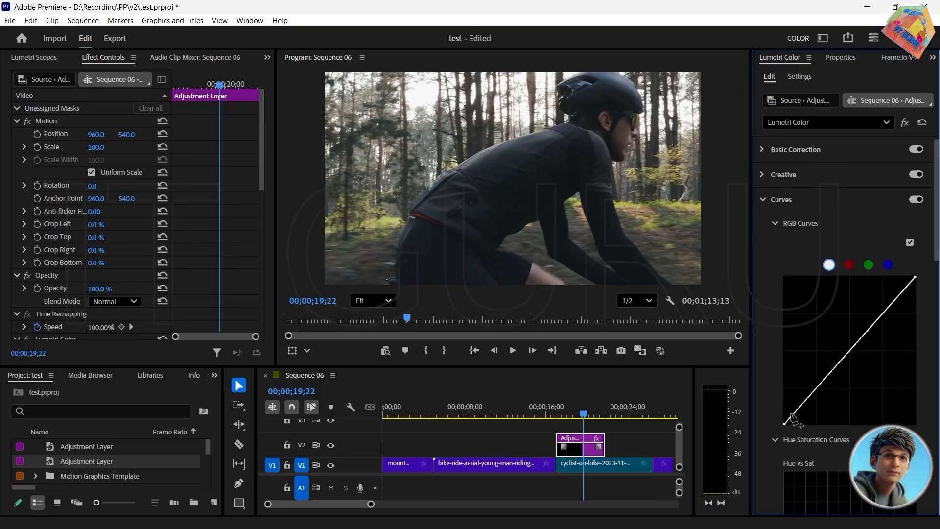
left_click(849, 265)
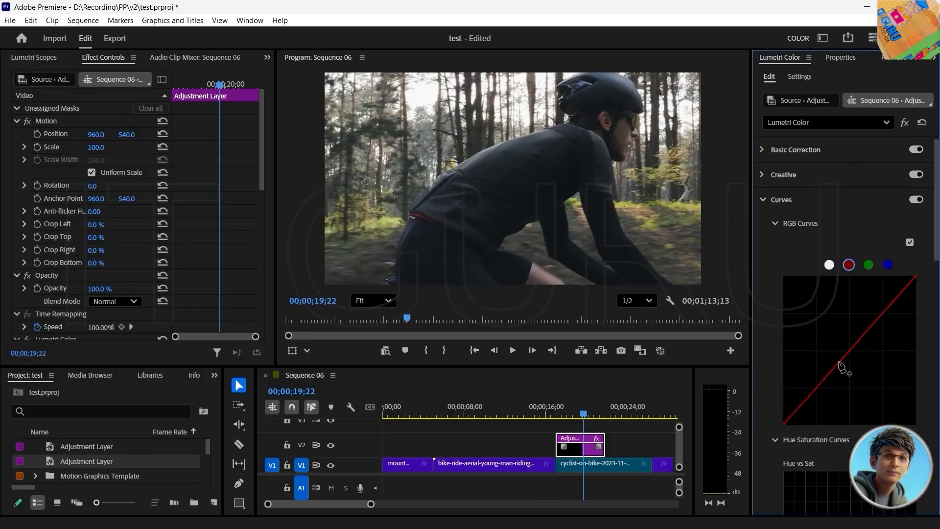
mouse_move(838, 365)
left_mouse_down()
mouse_move(845, 375)
mouse_move(843, 363)
left_mouse_up()
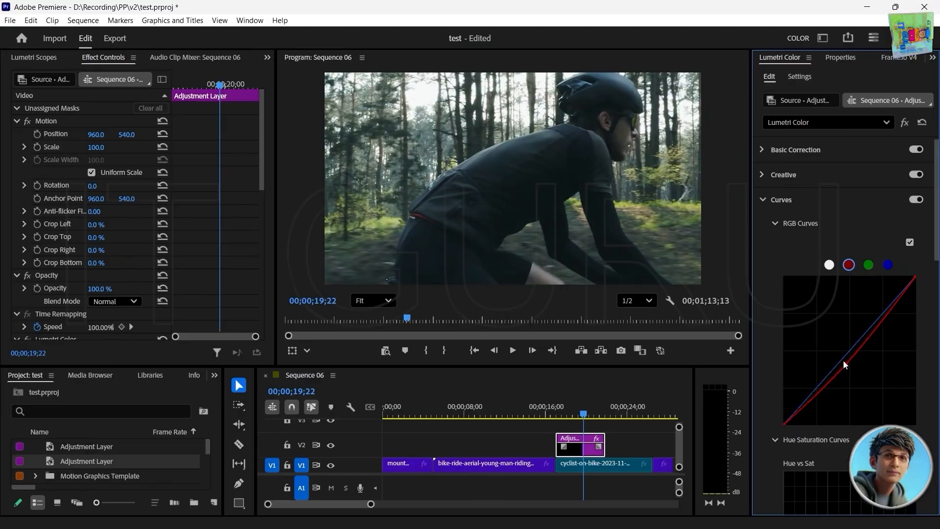
left_click(869, 264)
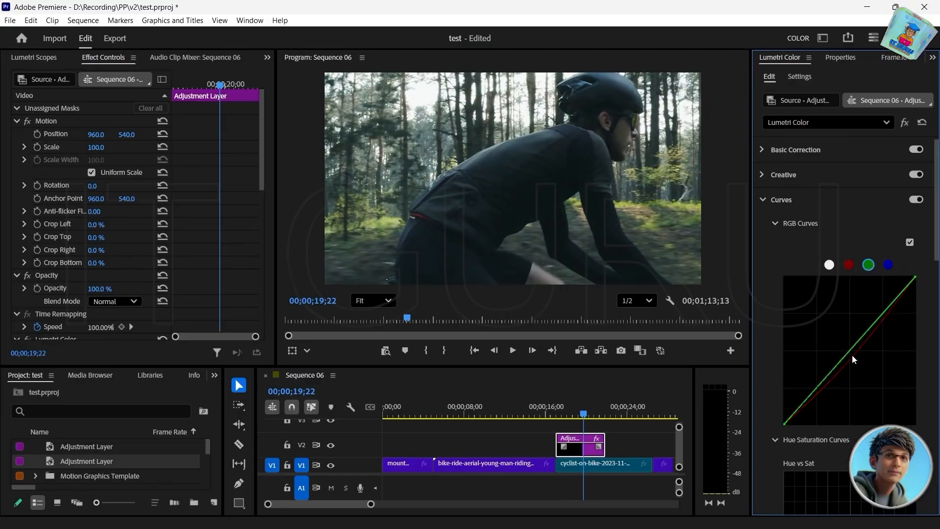
mouse_move(850, 356)
left_mouse_down()
mouse_move(863, 363)
mouse_move(857, 348)
left_mouse_up()
left_click(888, 265)
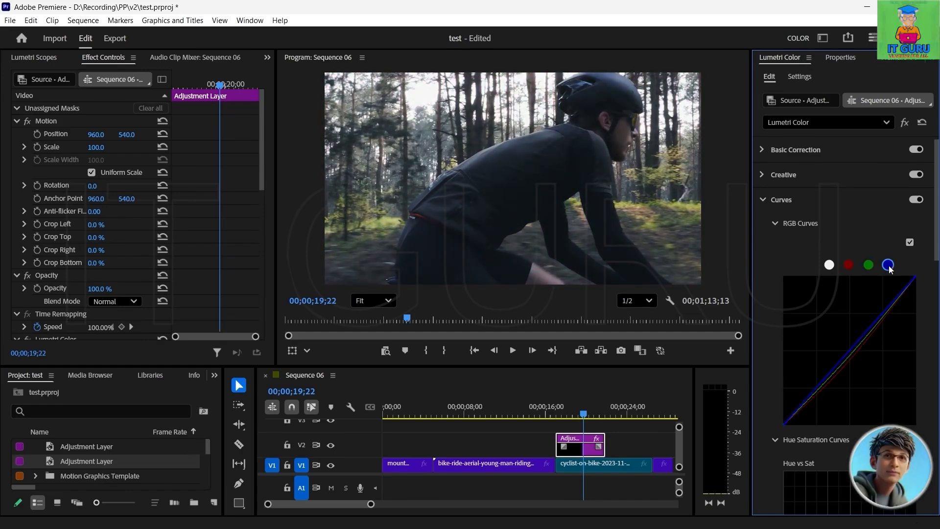
left_click_drag(852, 350, 860, 350)
- Slightly raise the Hue vs Sat curve at orange, Hue vs Hue at red and Hue vs Luma at blue, and collapse the Curves section
scroll(763, 393, "down", 3)
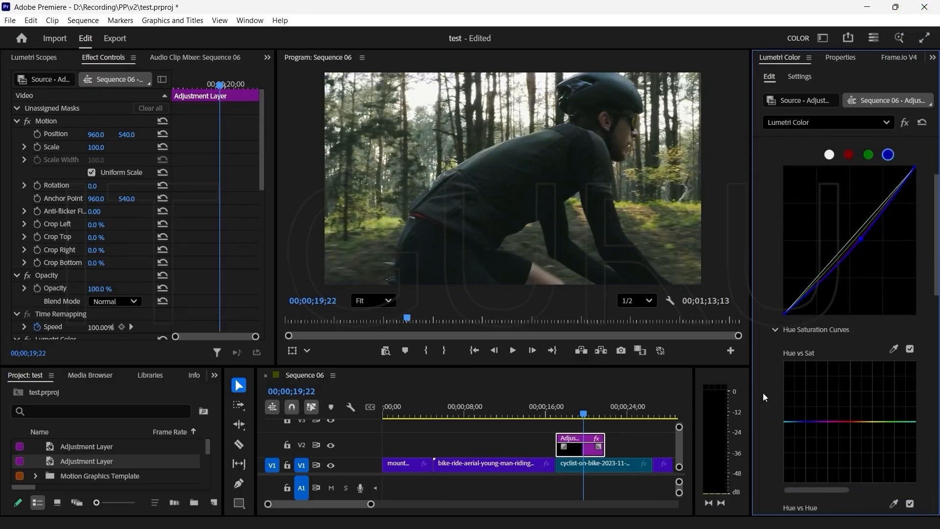
left_click_drag(827, 373, 859, 364)
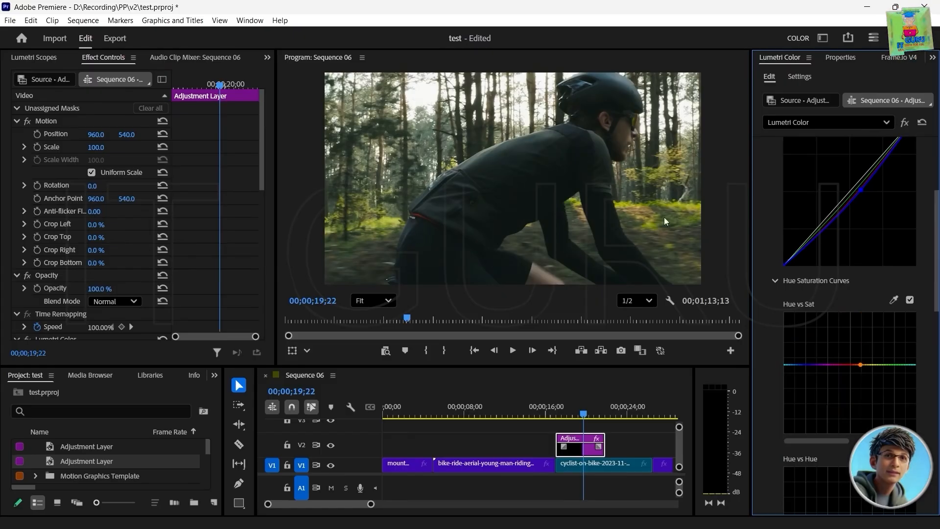
scroll(754, 394, "down", 2)
scroll(755, 395, "down", 2)
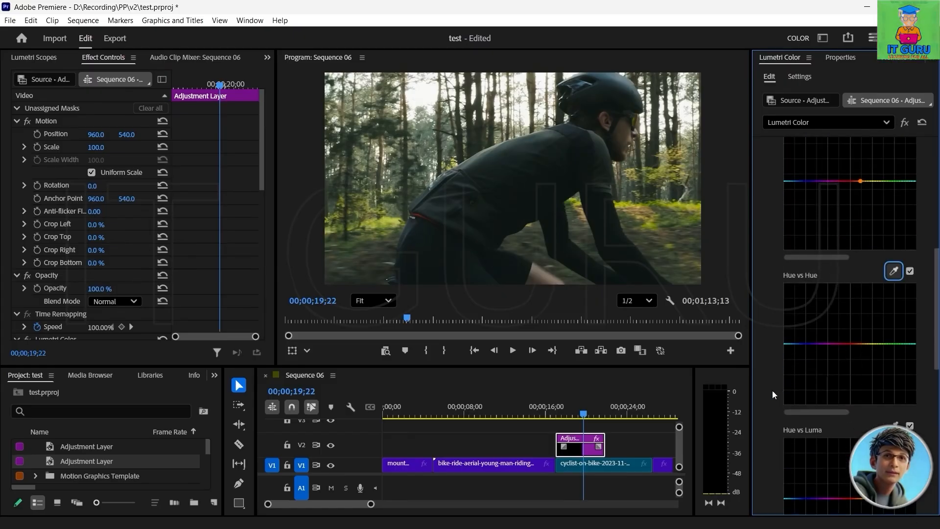
mouse_move(849, 344)
left_mouse_down()
mouse_move(837, 354)
mouse_move(839, 334)
mouse_move(841, 341)
left_mouse_up()
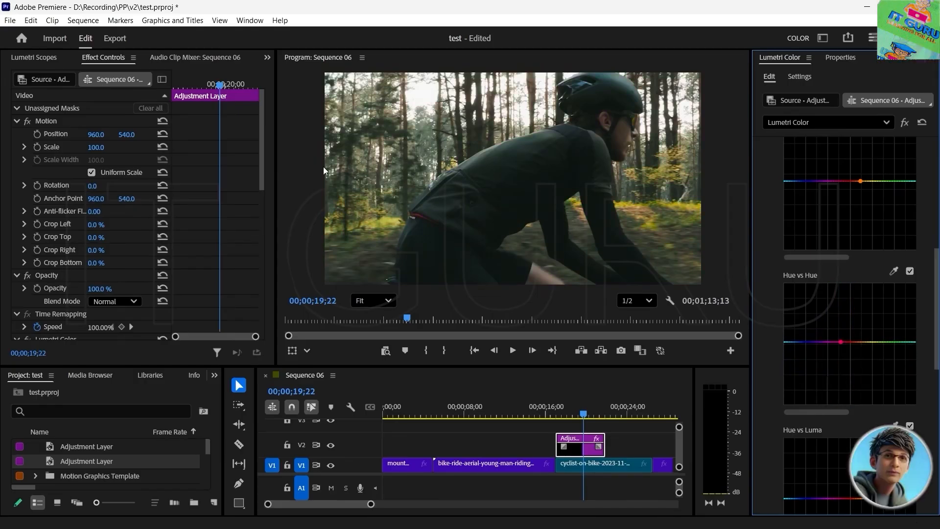
scroll(878, 424, "down", 3)
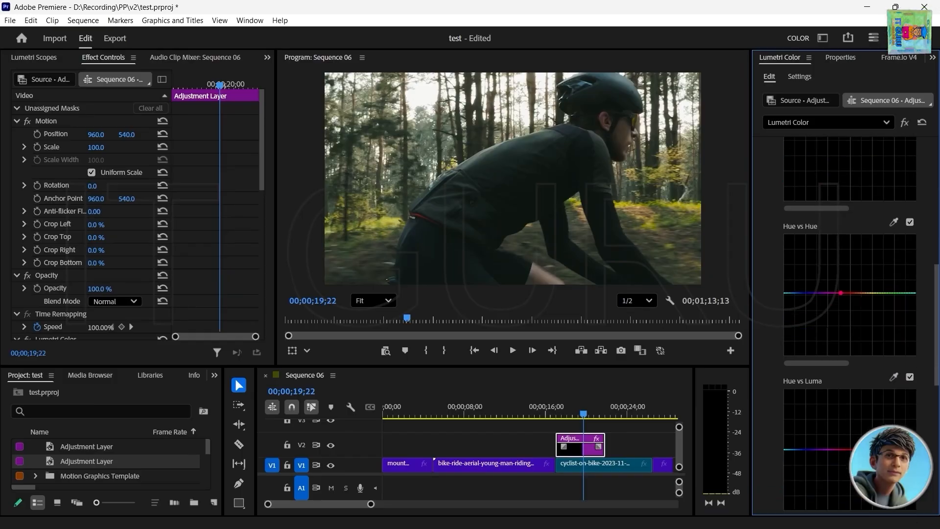
mouse_move(852, 412)
left_mouse_down()
mouse_move(883, 391)
mouse_move(838, 409)
left_mouse_up()
scroll(768, 392, "up", 5)
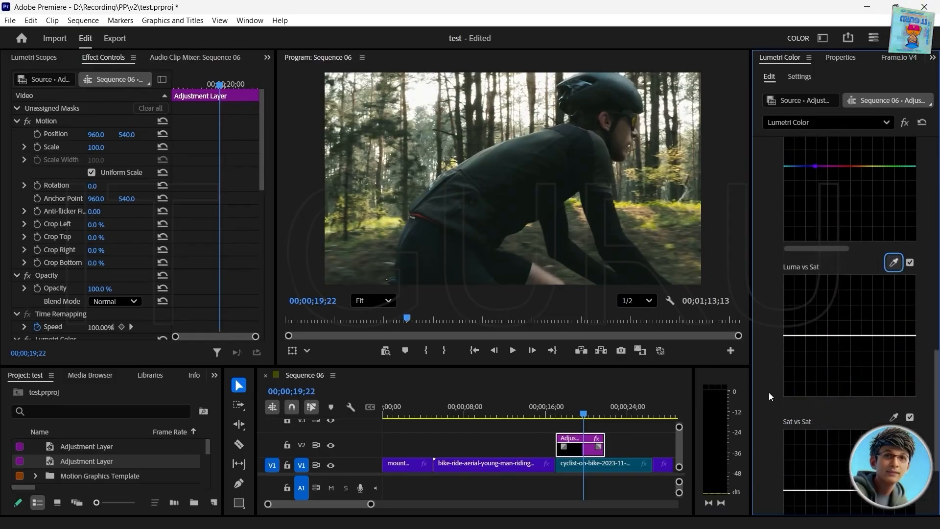
scroll(768, 392, "up", 10)
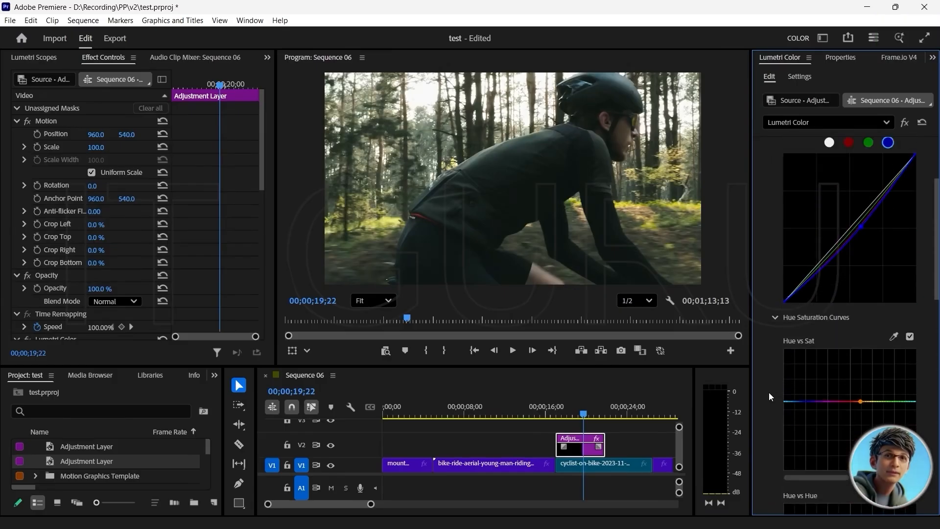
left_click(762, 201)
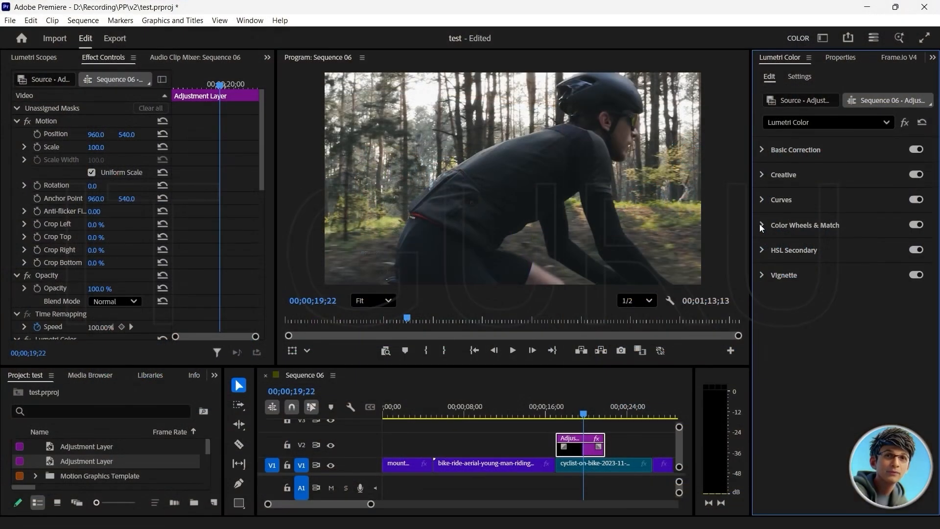
- In Color Wheels & Match, raise the Highlights level, lower the Shadows level and lower the Midtones level slightly
left_click(761, 225)
scroll(772, 334, "down", 1)
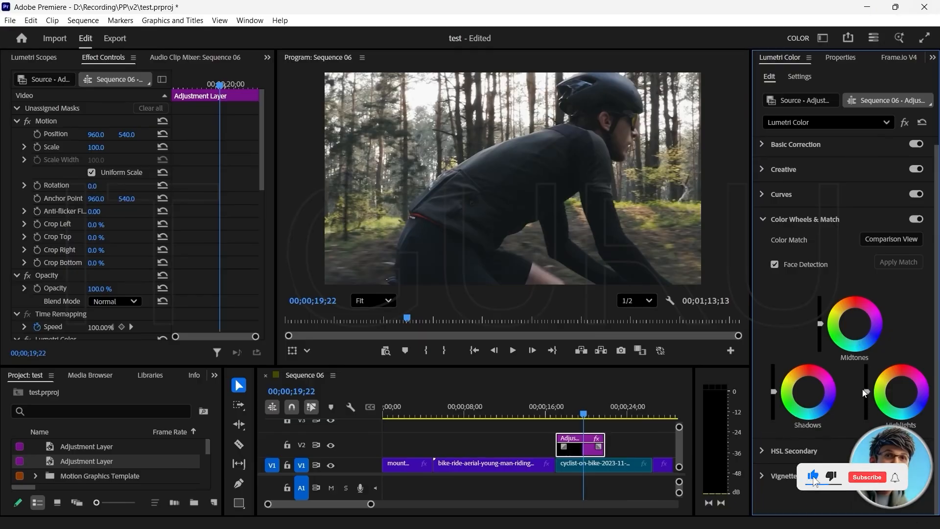
left_click_drag(866, 391, 867, 379)
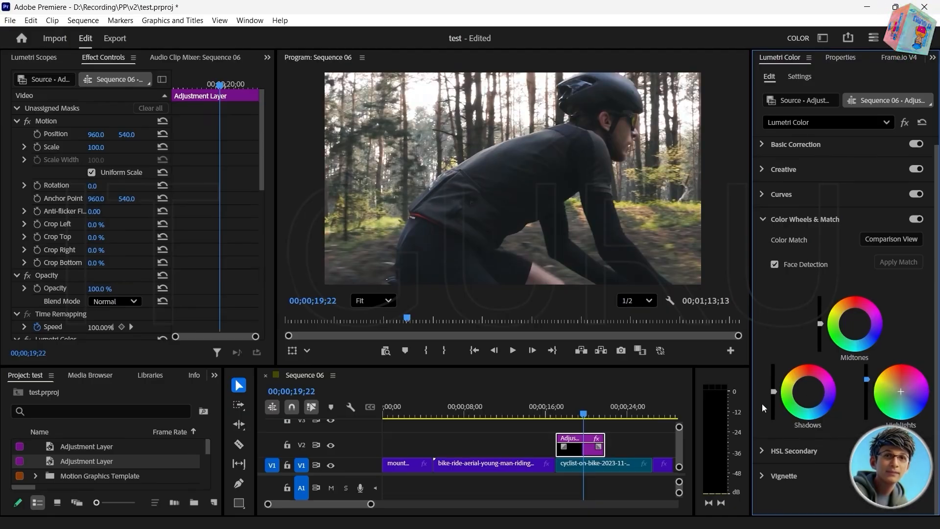
left_click_drag(772, 392, 772, 406)
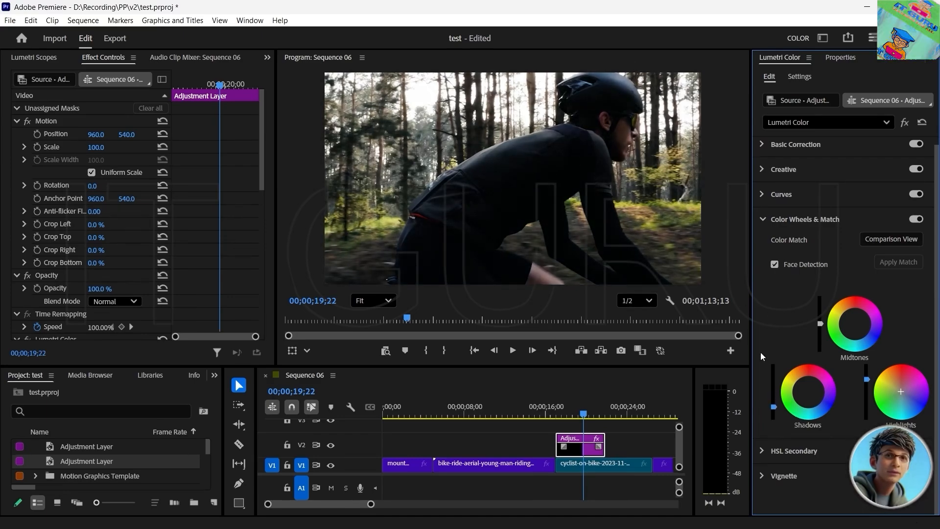
mouse_move(774, 406)
left_mouse_down()
mouse_move(774, 374)
mouse_move(773, 404)
left_mouse_up()
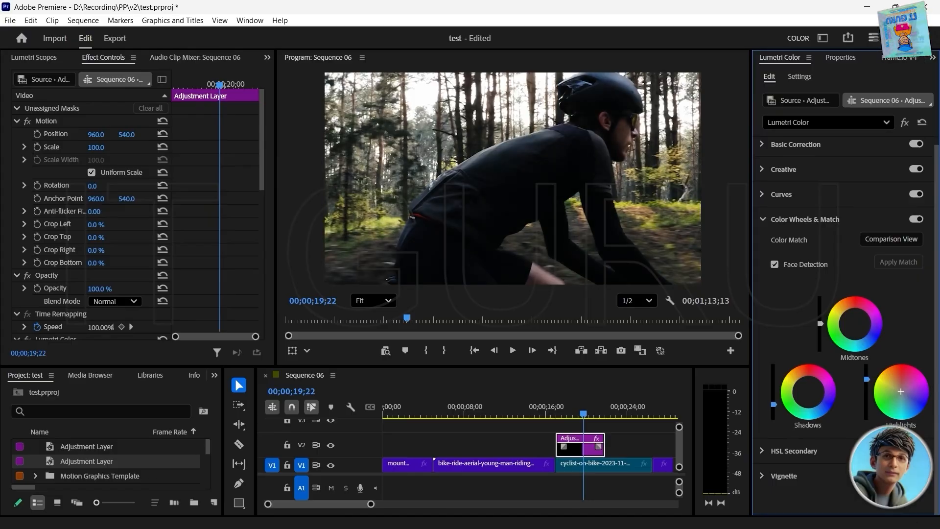
mouse_move(820, 323)
left_mouse_down()
mouse_move(819, 315)
mouse_move(820, 325)
left_mouse_up()
left_click(762, 219)
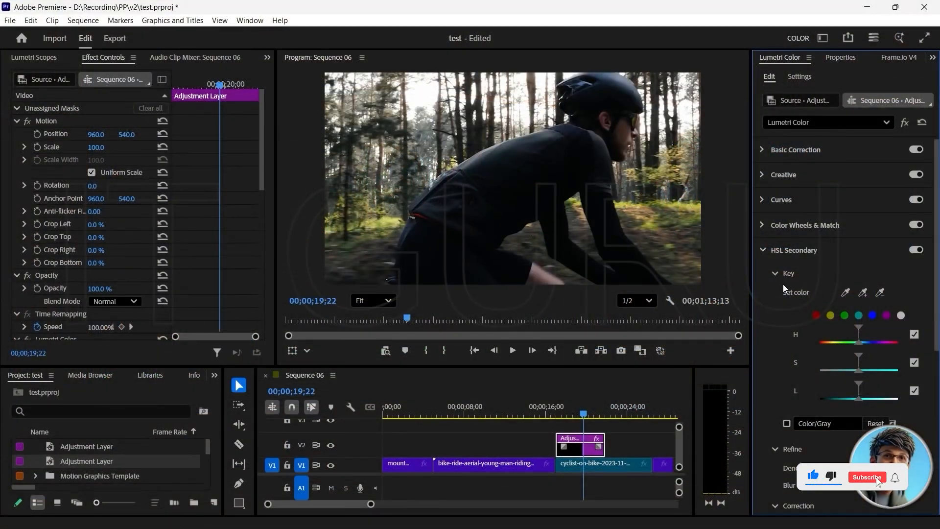
- Adjust the HSL Secondary key's H, S and L ranges while trying the cyan and red key colours, and collapse the section
left_click(858, 316)
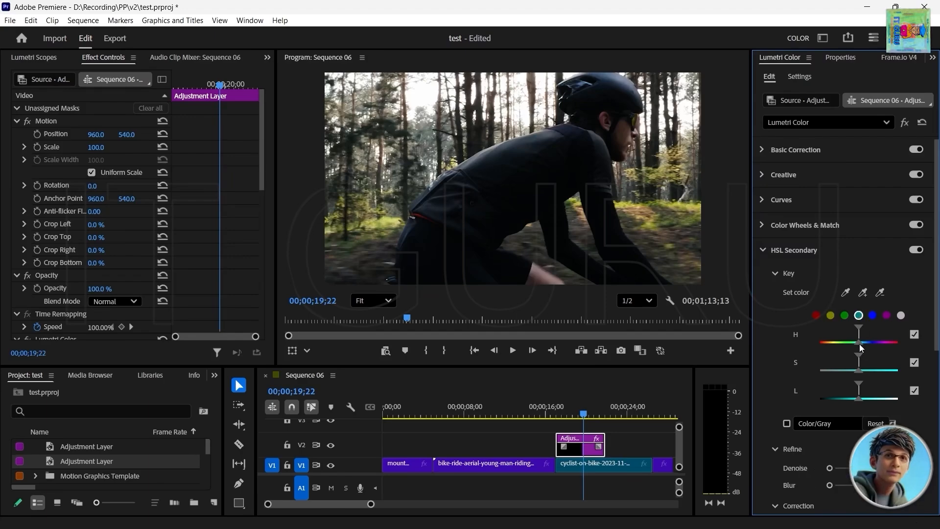
left_click_drag(859, 344, 849, 341)
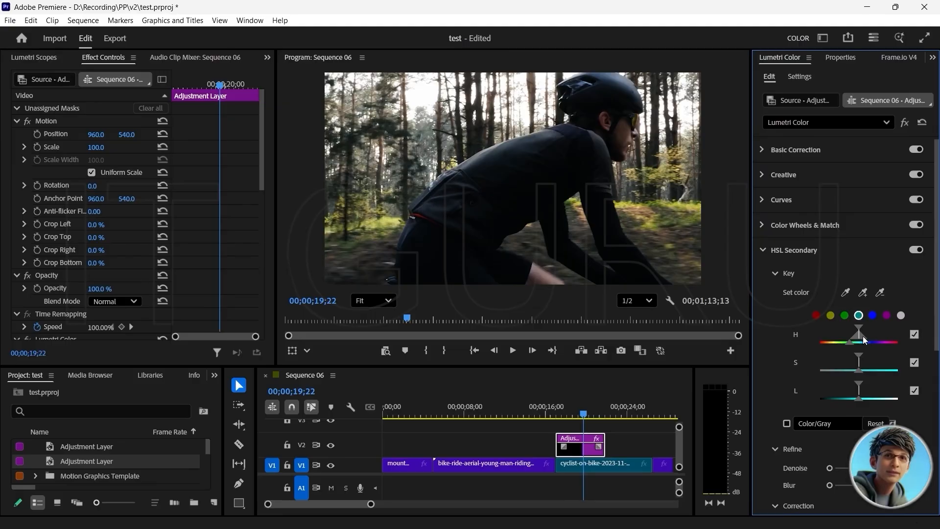
left_click_drag(853, 344, 876, 370)
left_click_drag(859, 382, 845, 383)
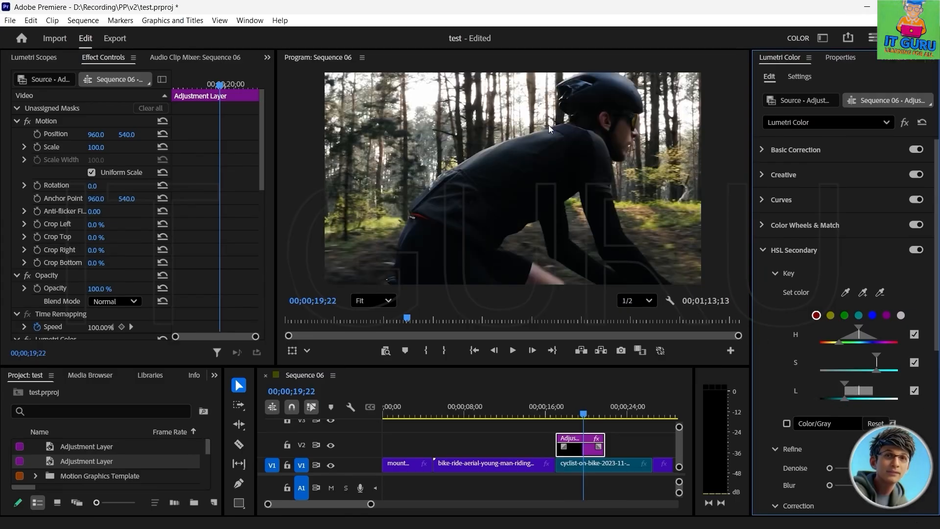
left_click(761, 249)
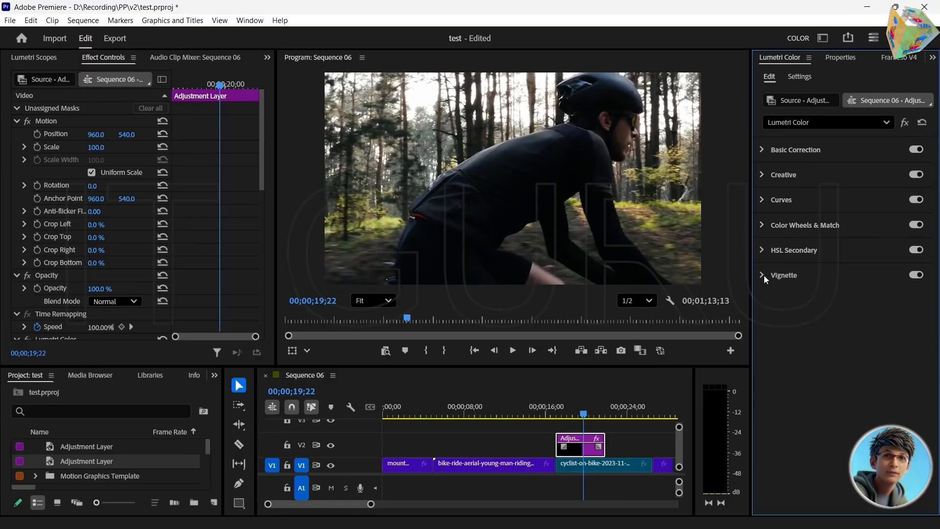
- Set the Vignette Amount to 2.4, Midpoint to 83.6, Roundness to -87.1 and Feather to 58.6
left_click(762, 275)
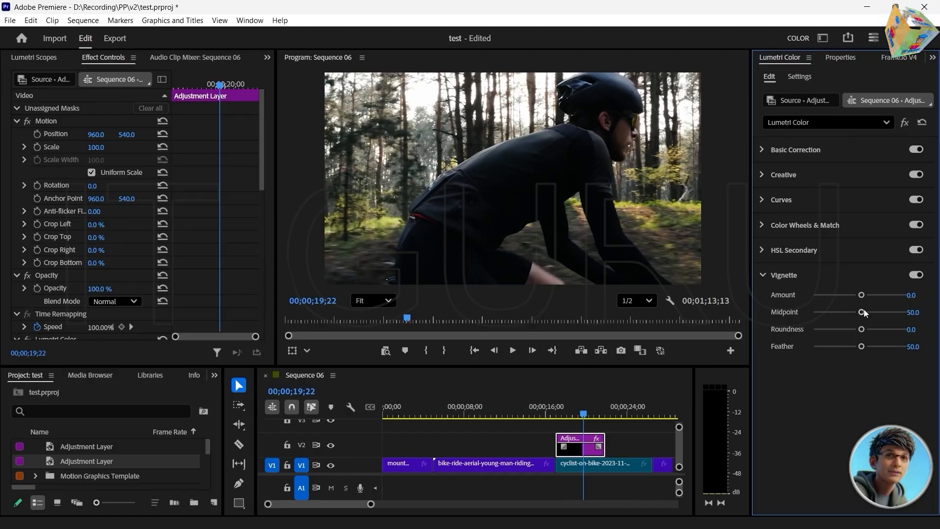
left_click_drag(865, 295, 891, 295)
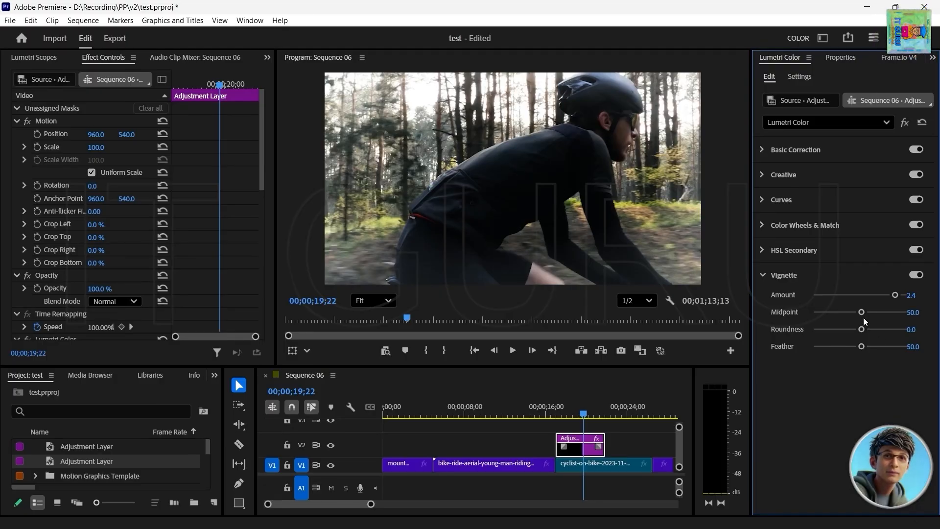
left_click_drag(861, 311, 866, 345)
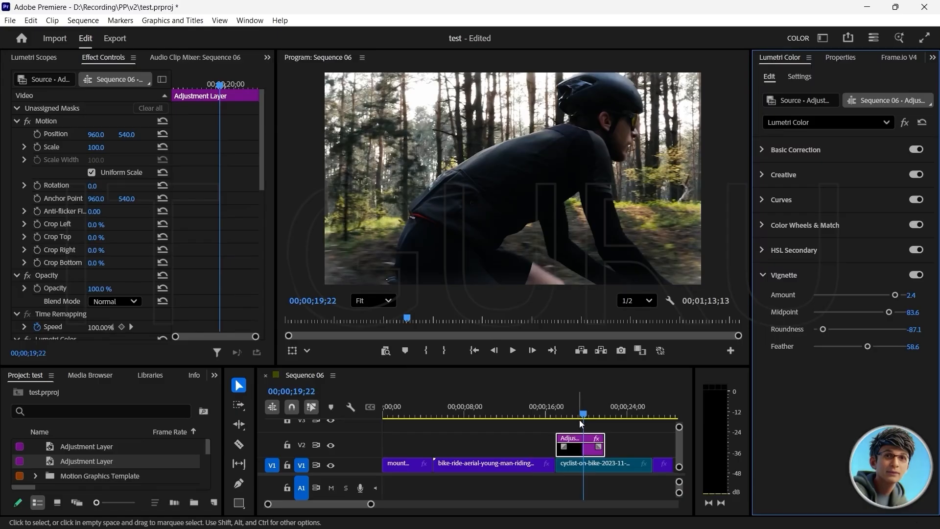
- Scrub back through the graded cyclist clip and return the playhead to the start of the sequence
left_click_drag(581, 417, 565, 417)
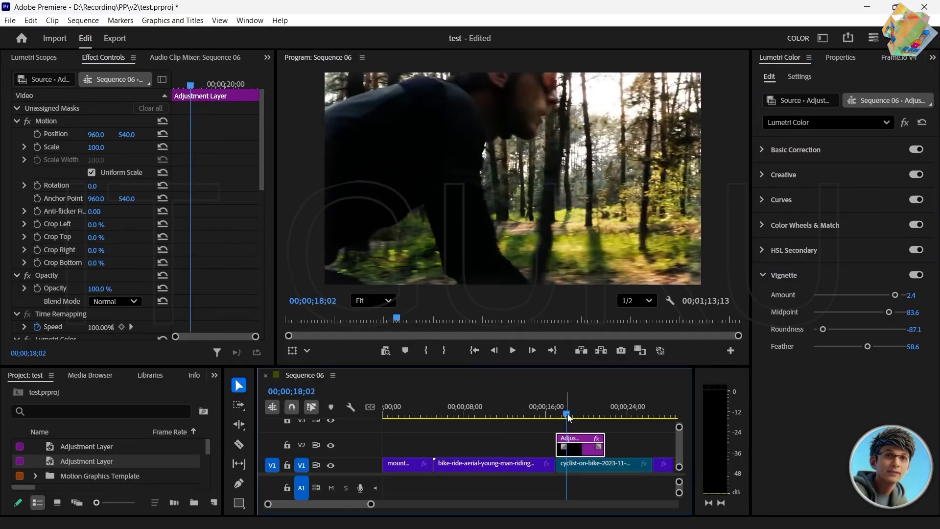
left_click_drag(567, 413, 382, 421)
right_click(586, 447)
left_click(583, 447)
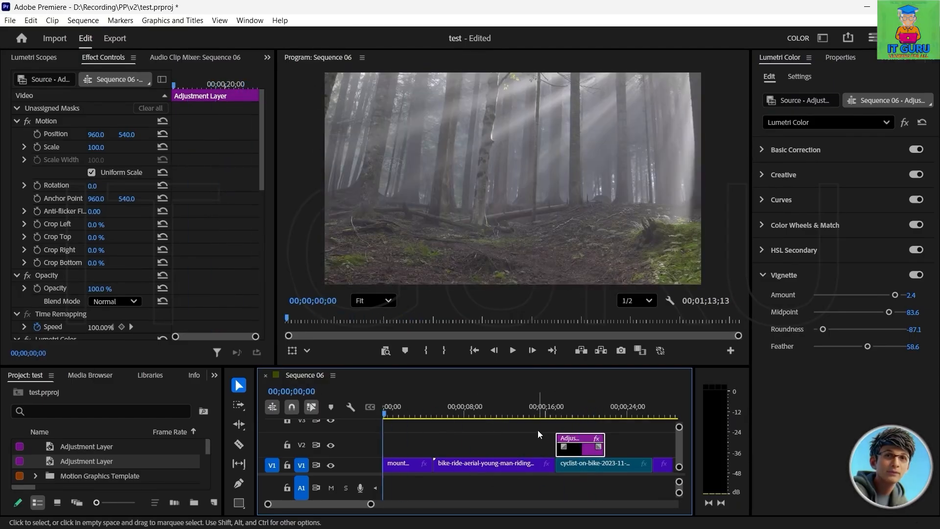